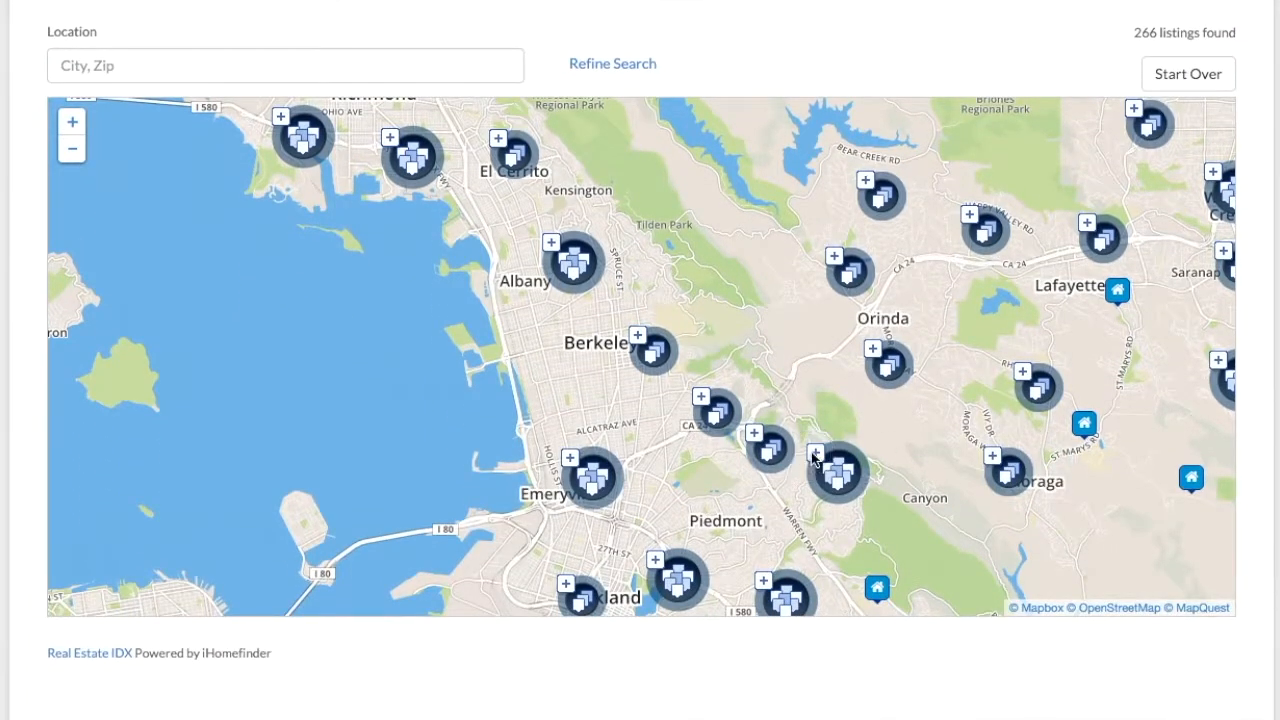
left_click(815, 458)
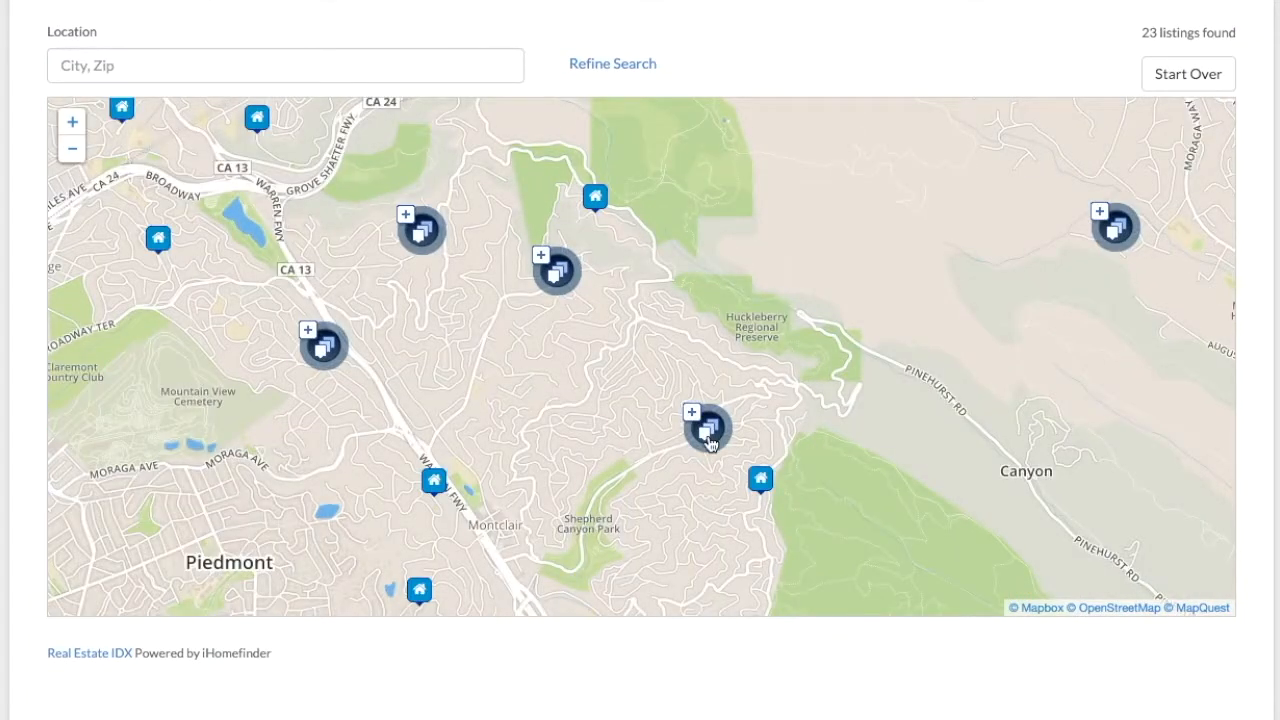
left_click(706, 436)
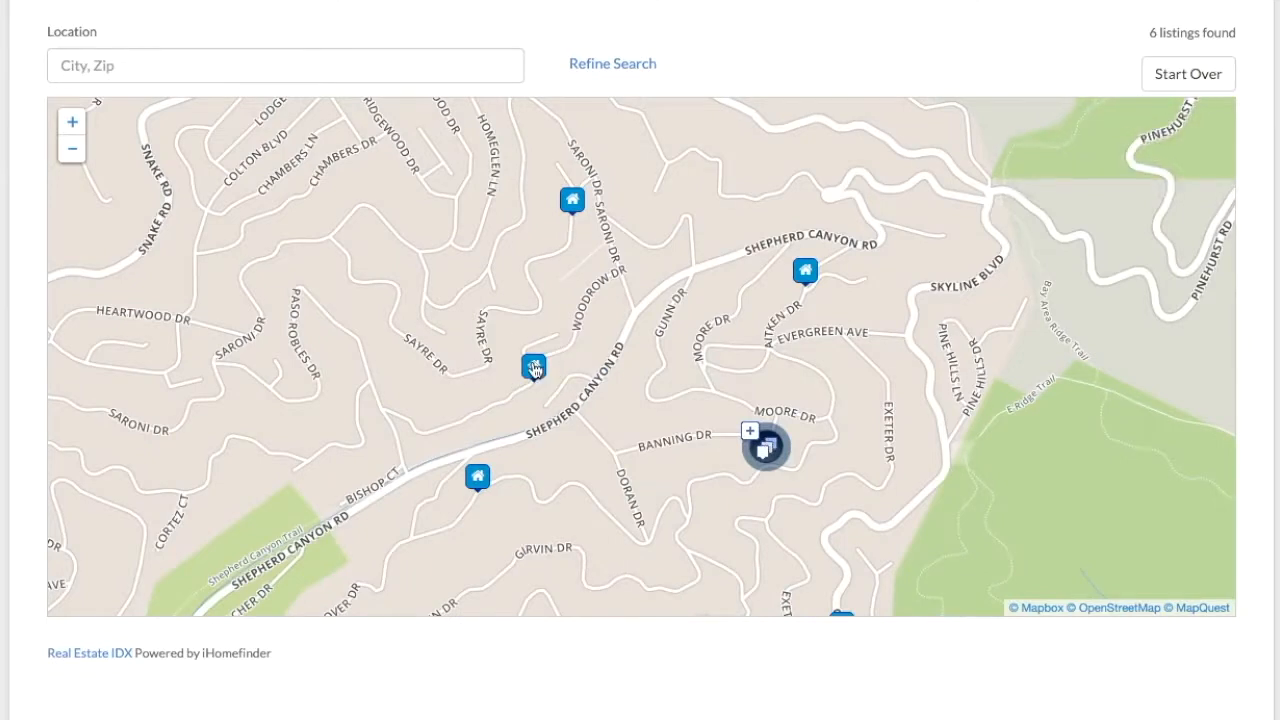
left_click(535, 368)
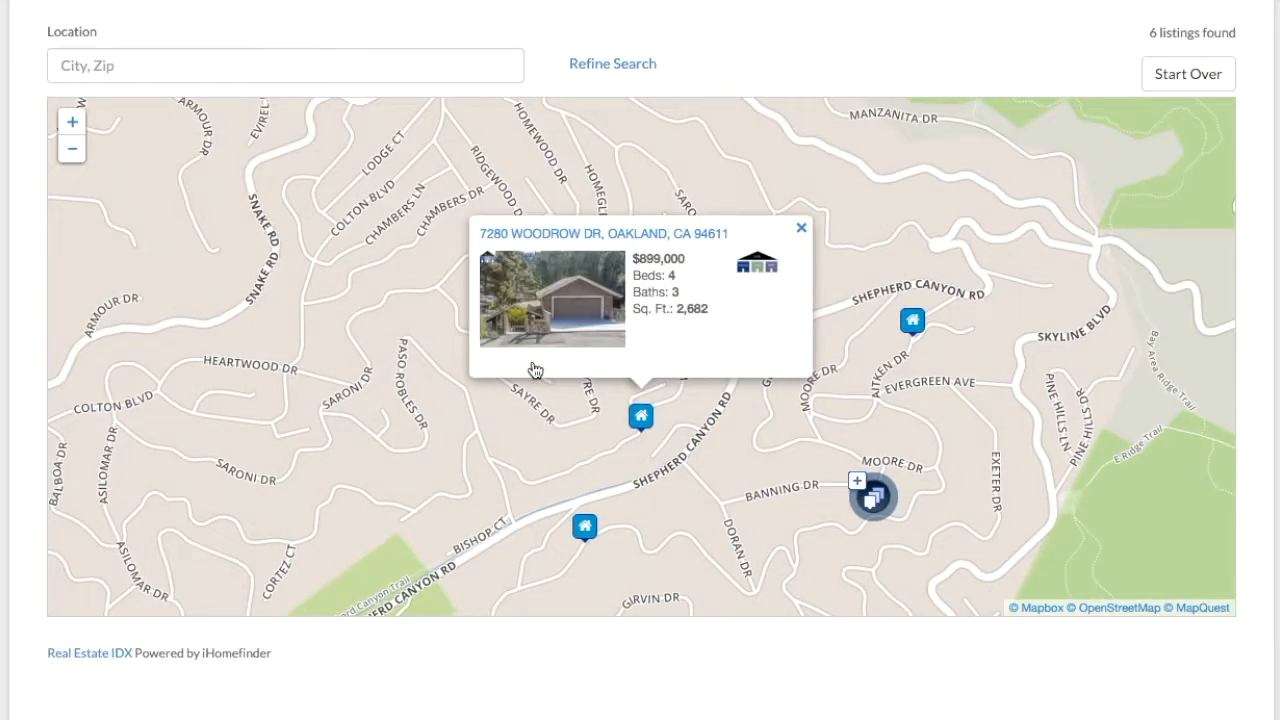
Step: Look at the Refine Search filters, including minimum price, then close them and the listing popup
left_click(597, 70)
left_click(158, 176)
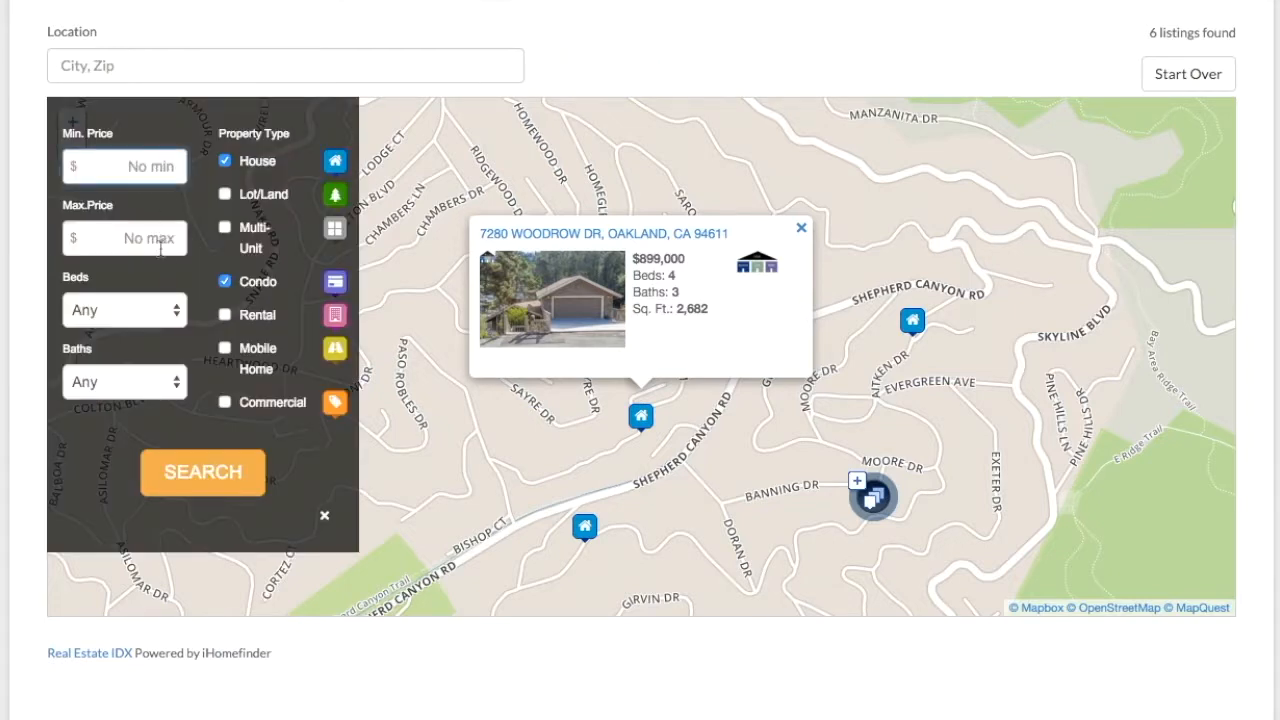
left_click(324, 516)
left_click(800, 230)
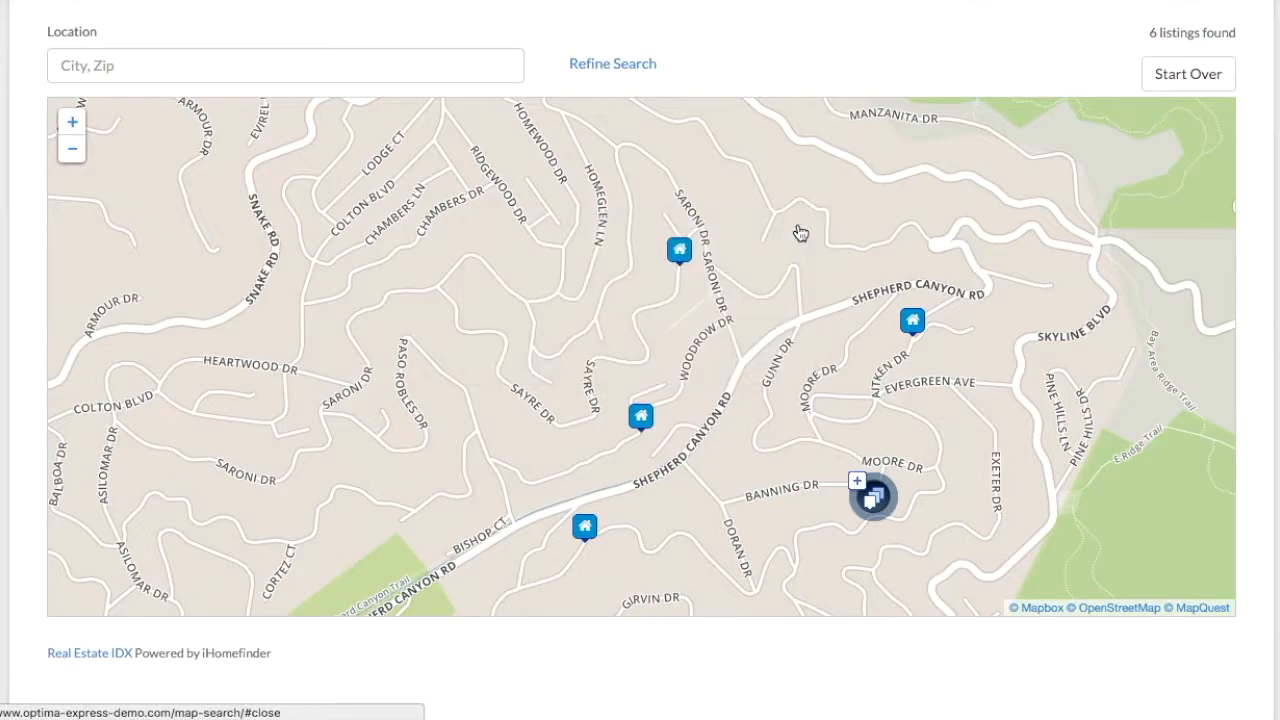
Step: Zoom the map back out three levels
scroll(800, 233, "down", 1)
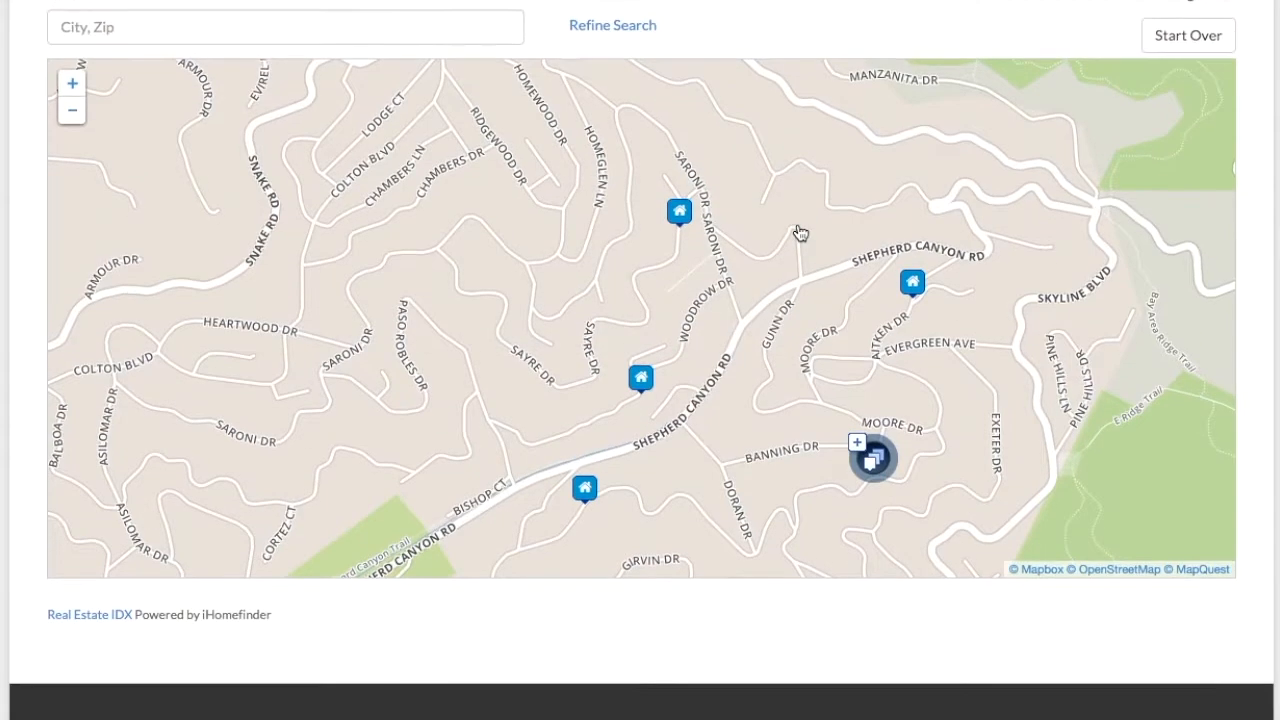
left_click(78, 120)
left_click(78, 120)
left_click(78, 120)
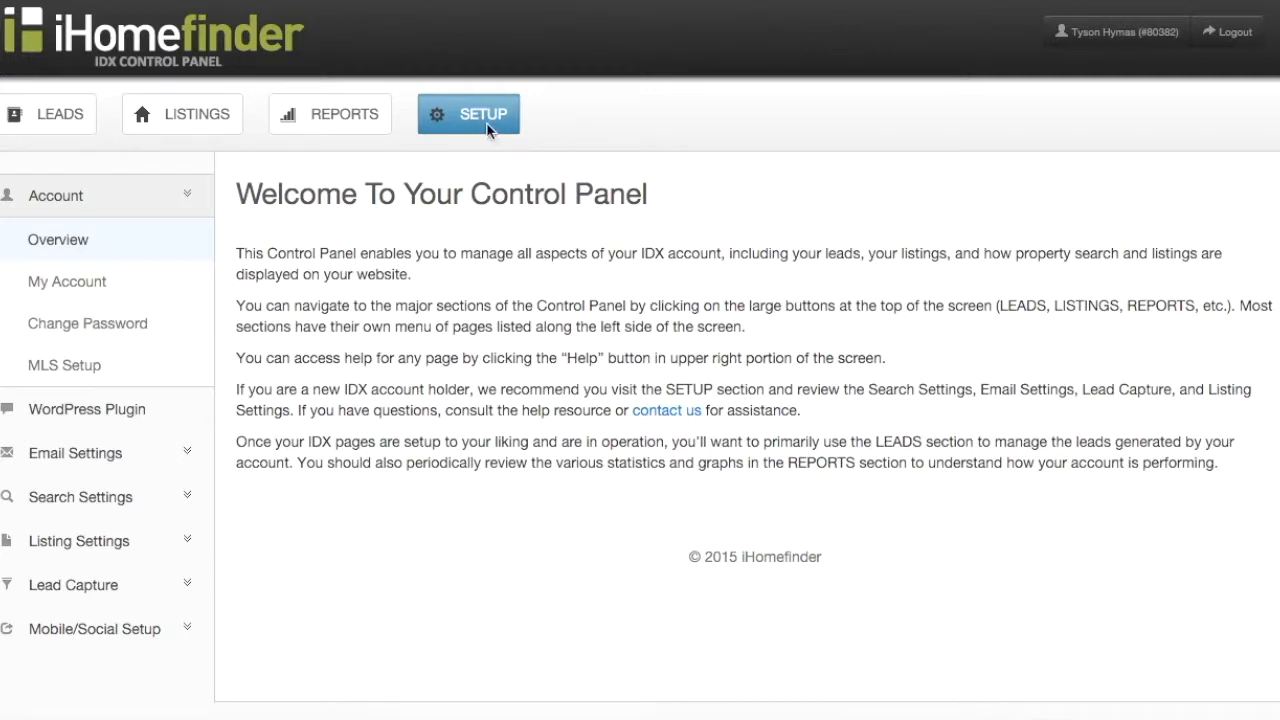
Step: Open Search Settings > Map Search and keep the map zoom level at 14
left_click(128, 508)
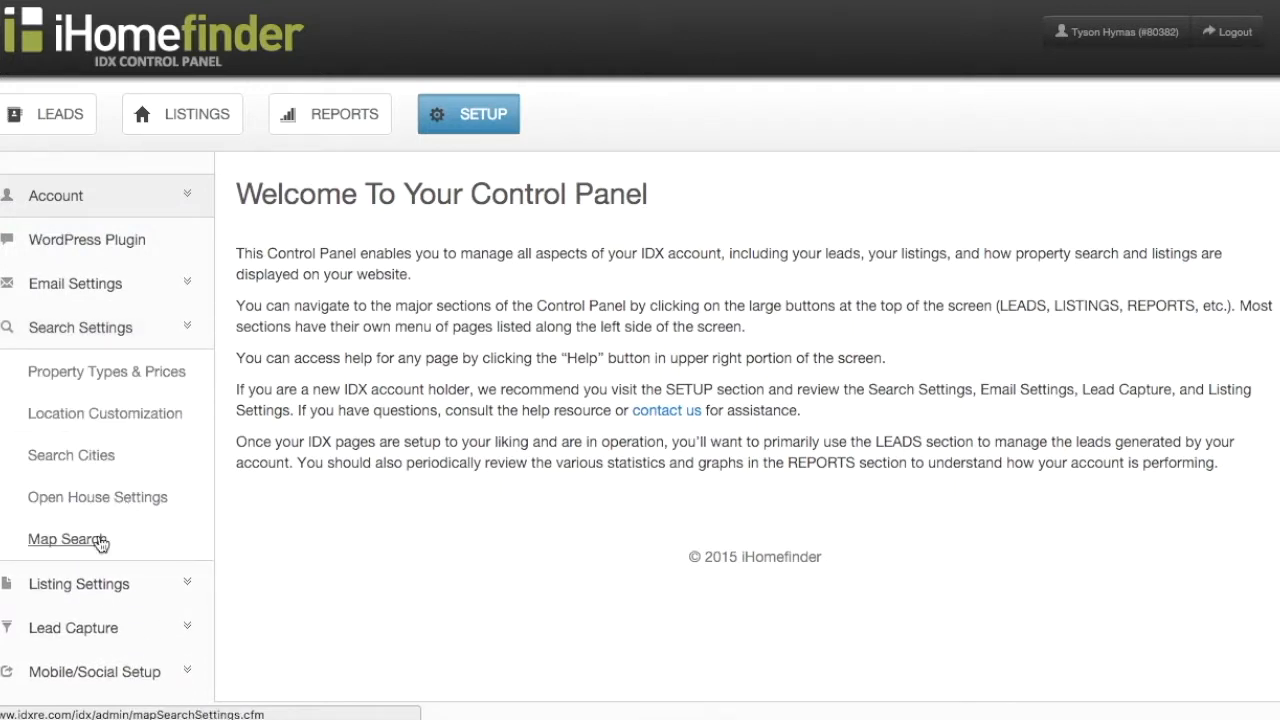
left_click(100, 541)
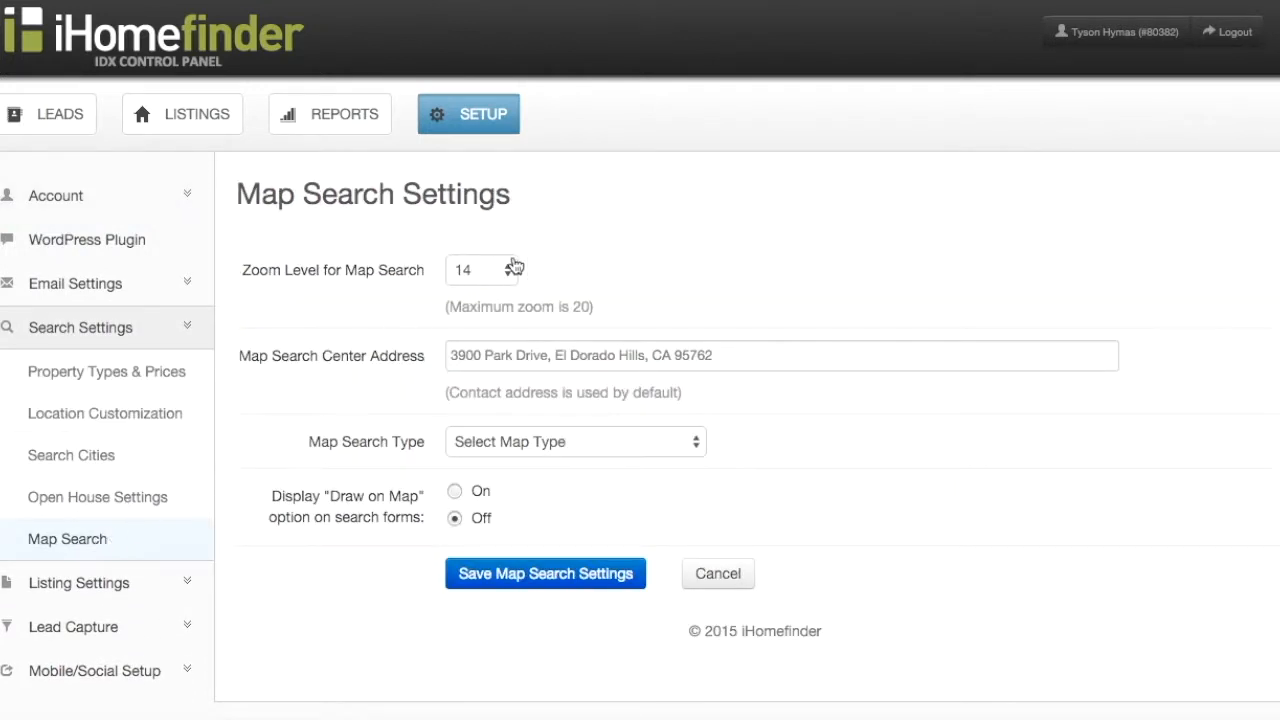
left_click(513, 278)
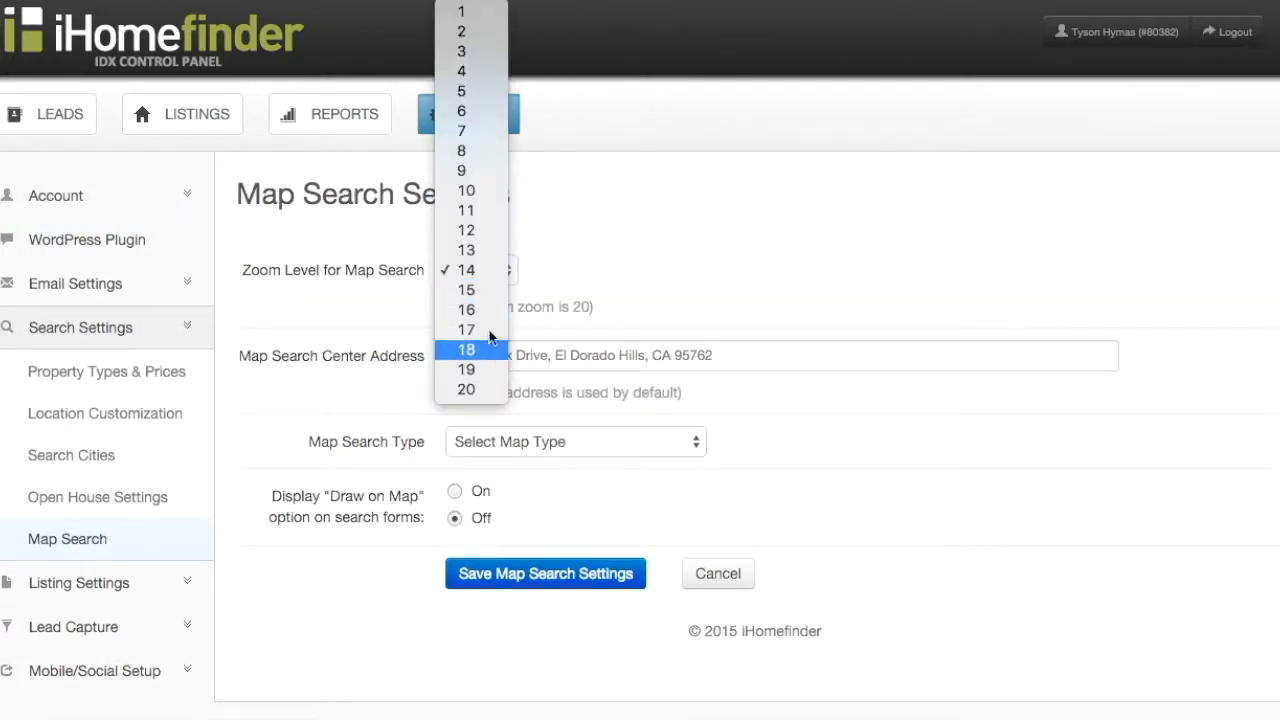
left_click(500, 270)
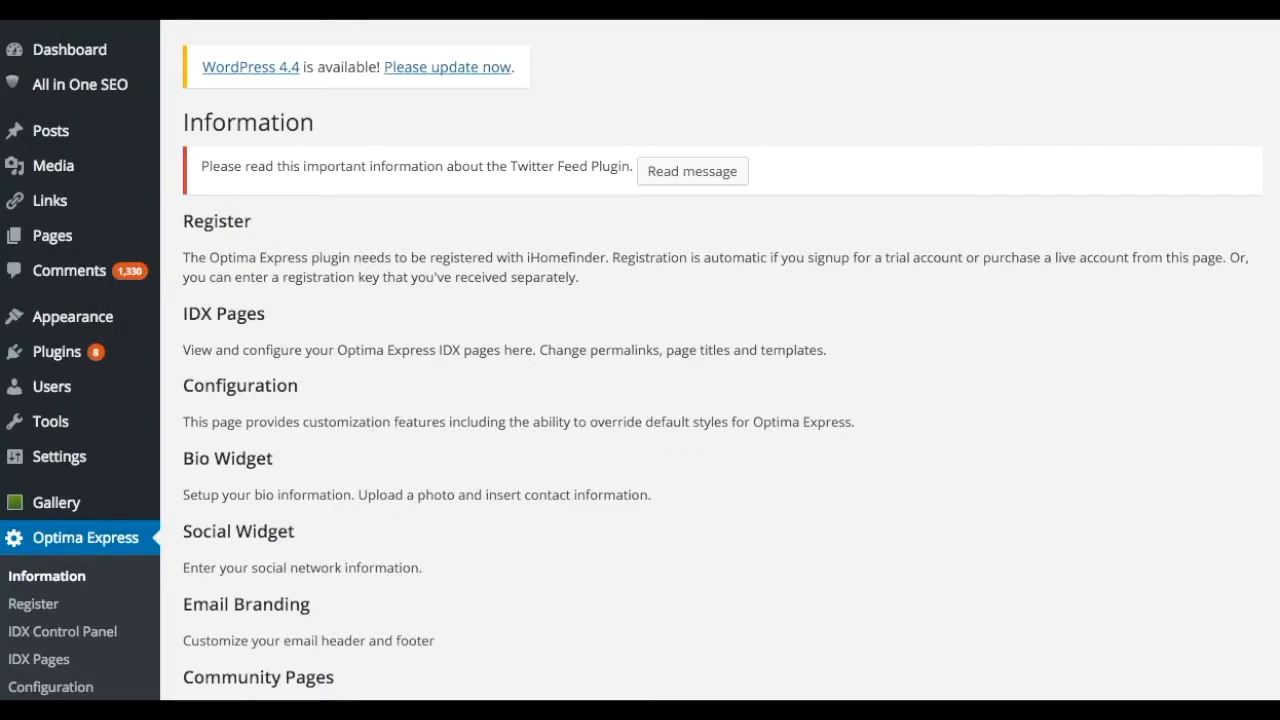
Step: On the Alamo page, start an Optima Express Search > Map Search shortcode
left_click(52, 235)
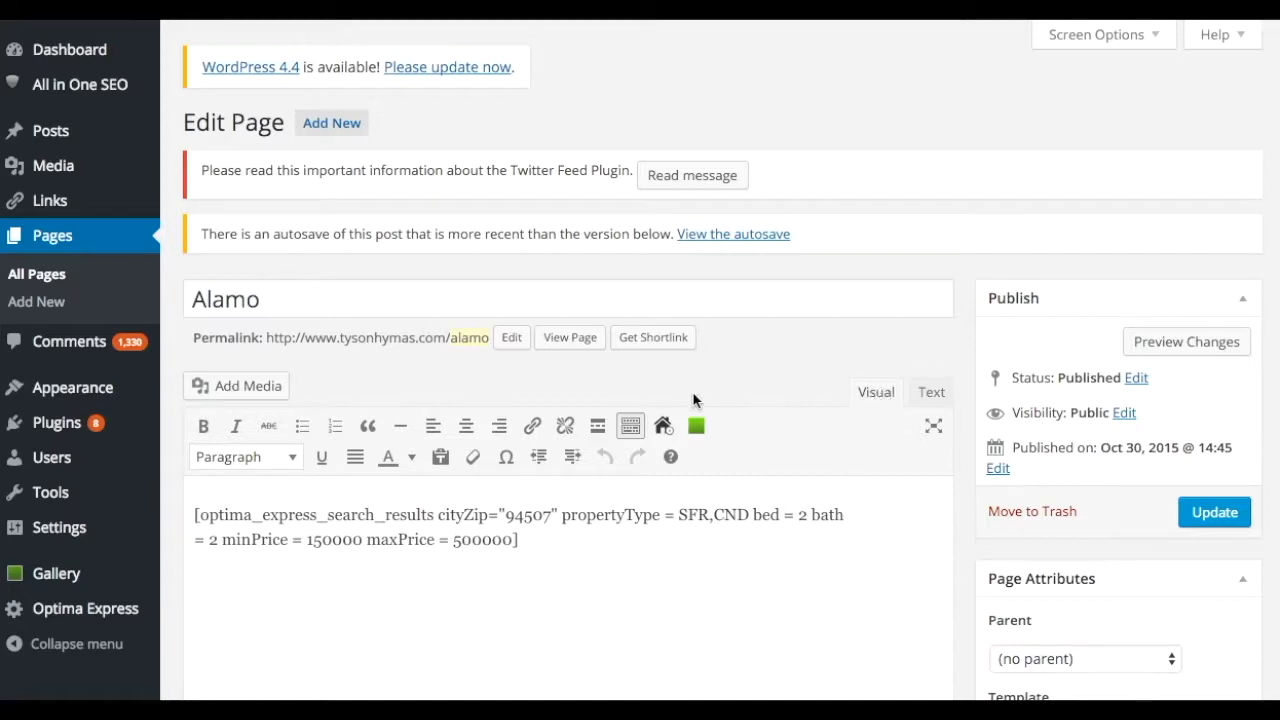
left_click(664, 430)
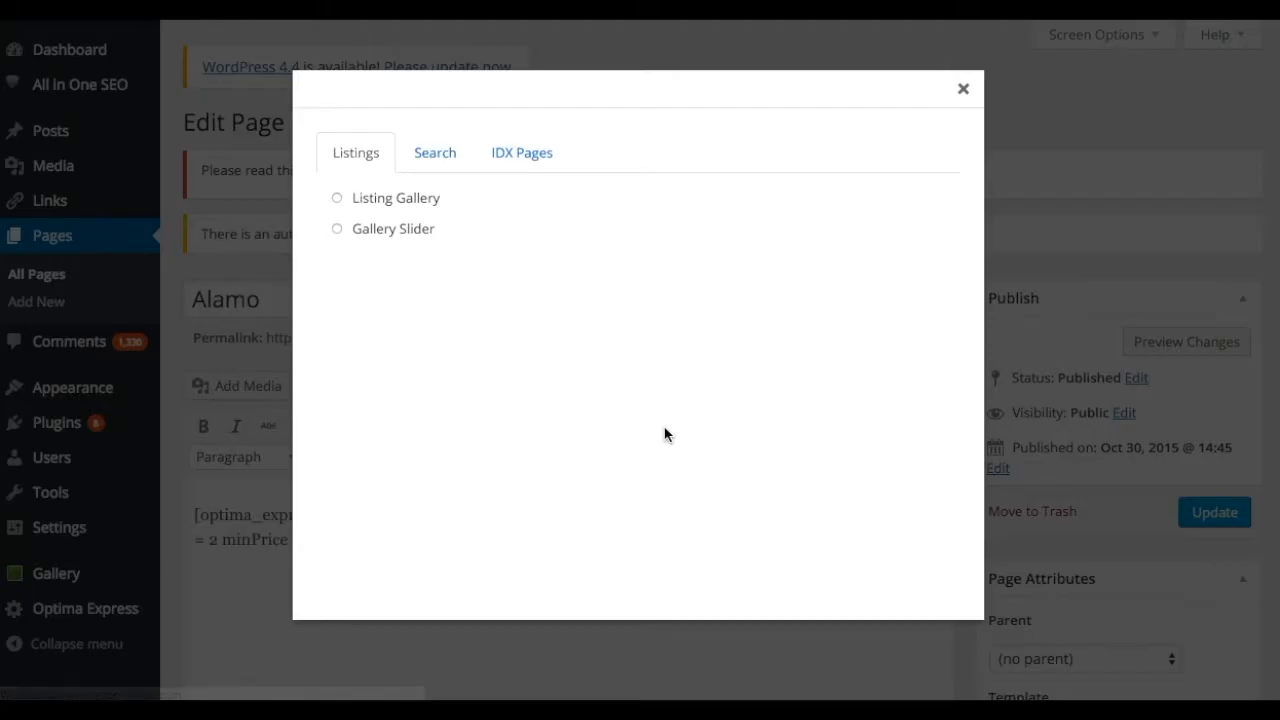
left_click(440, 163)
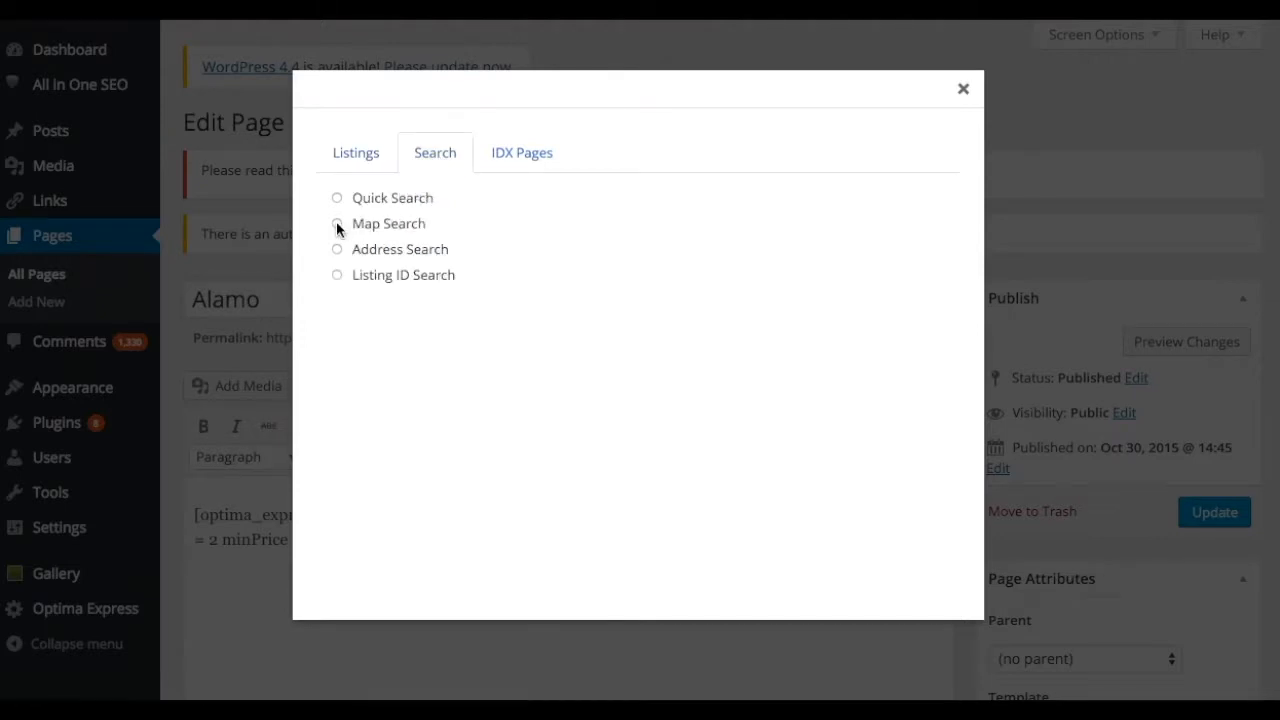
left_click(337, 224)
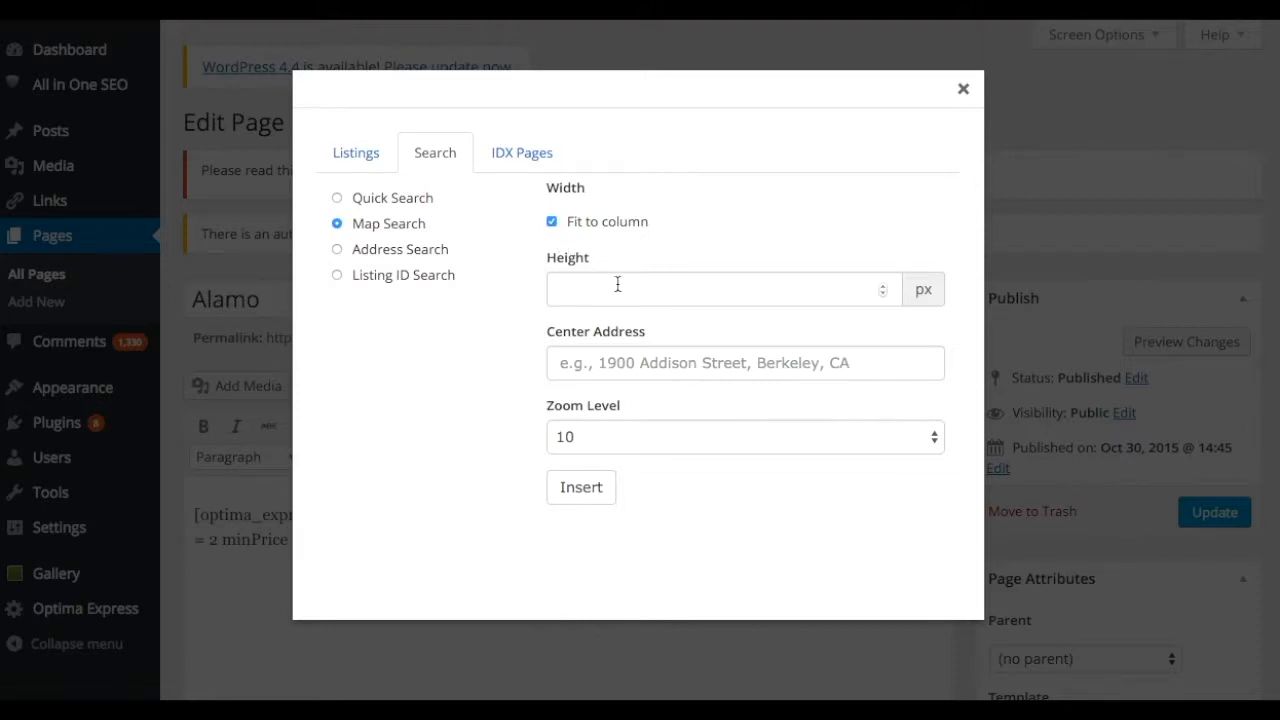
Step: Set the map's center address to 94611 and insert the shortcode into the page
left_click(627, 373)
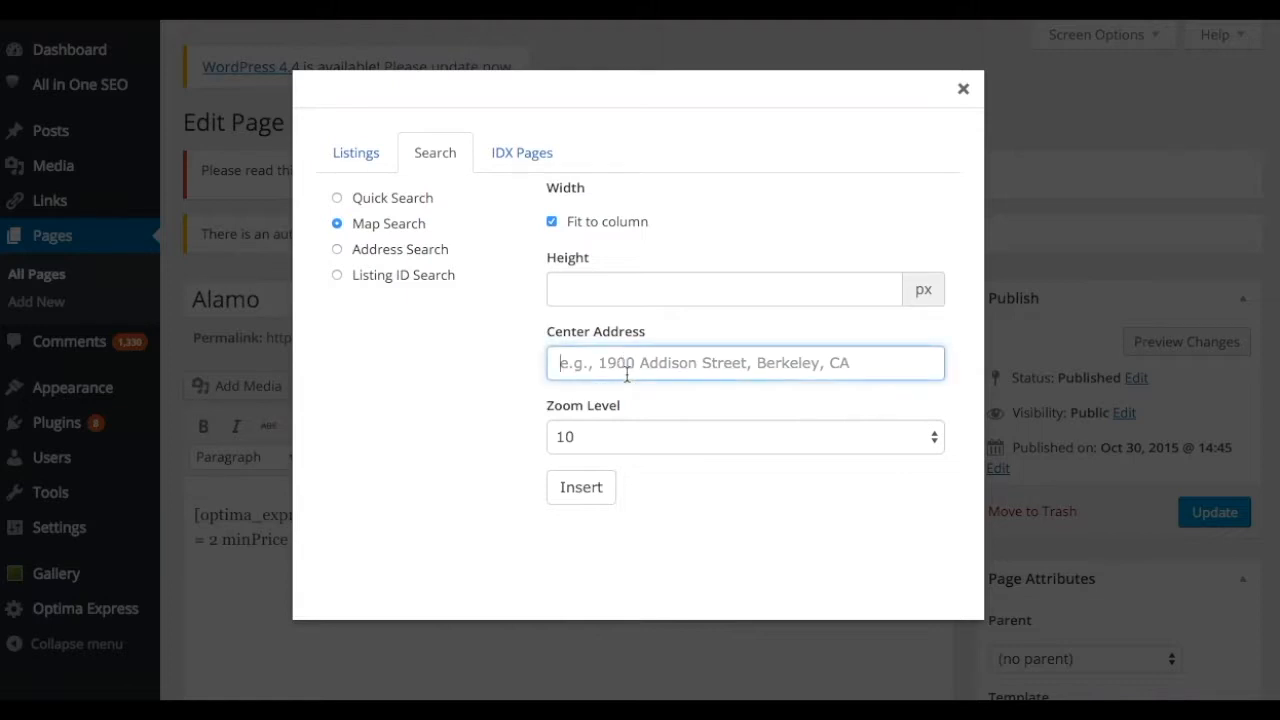
type("94611")
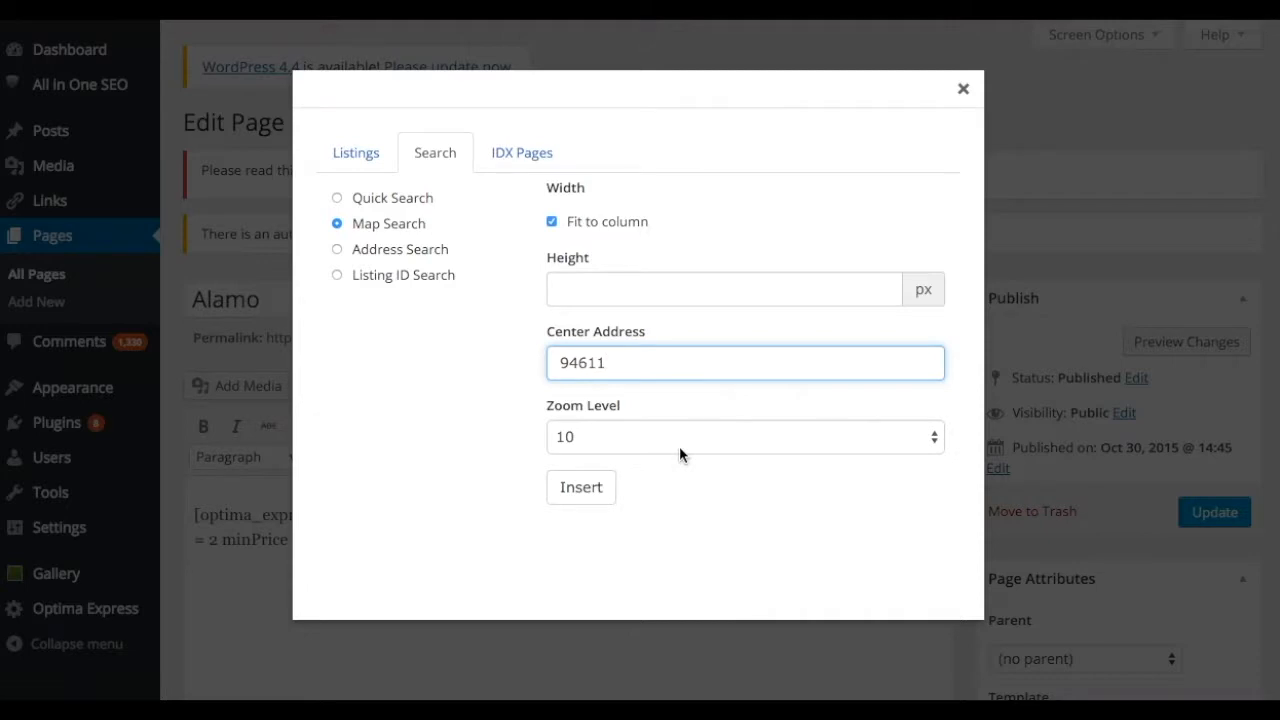
left_click(582, 490)
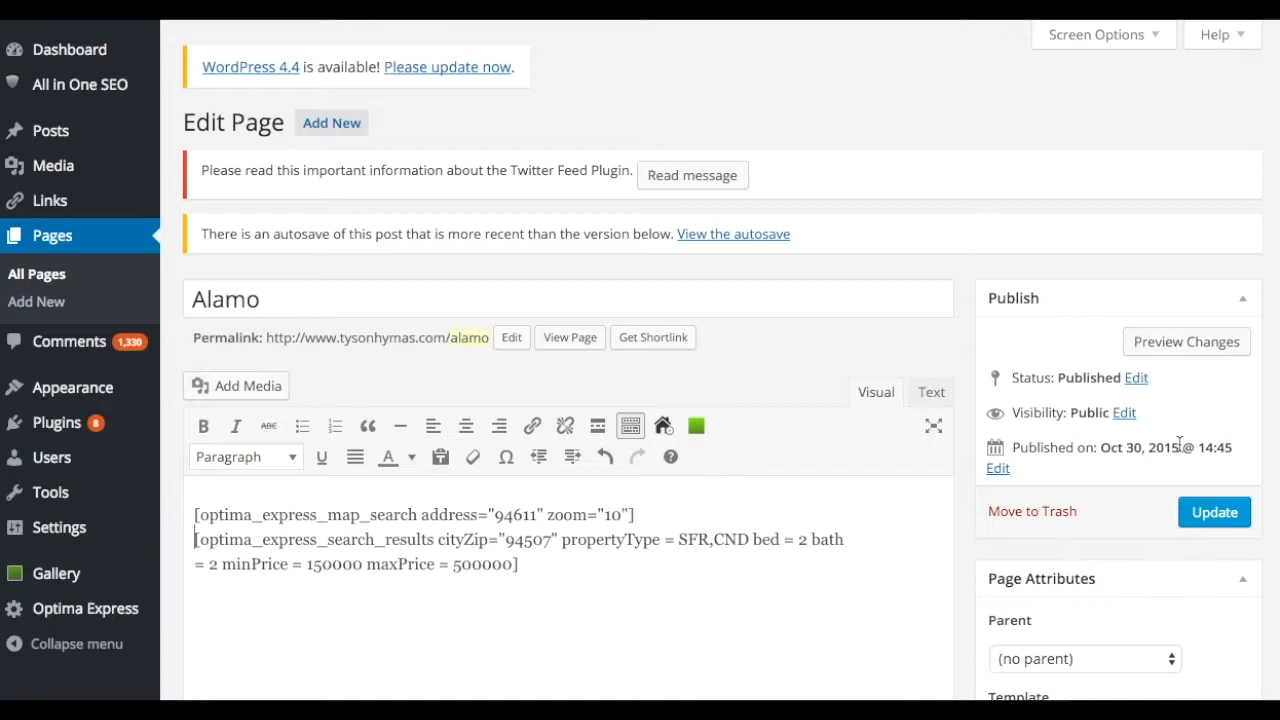
Step: Preview the Alamo page, then change the shortcode's zoom from 10 to 8 and update the page
left_click(1187, 345)
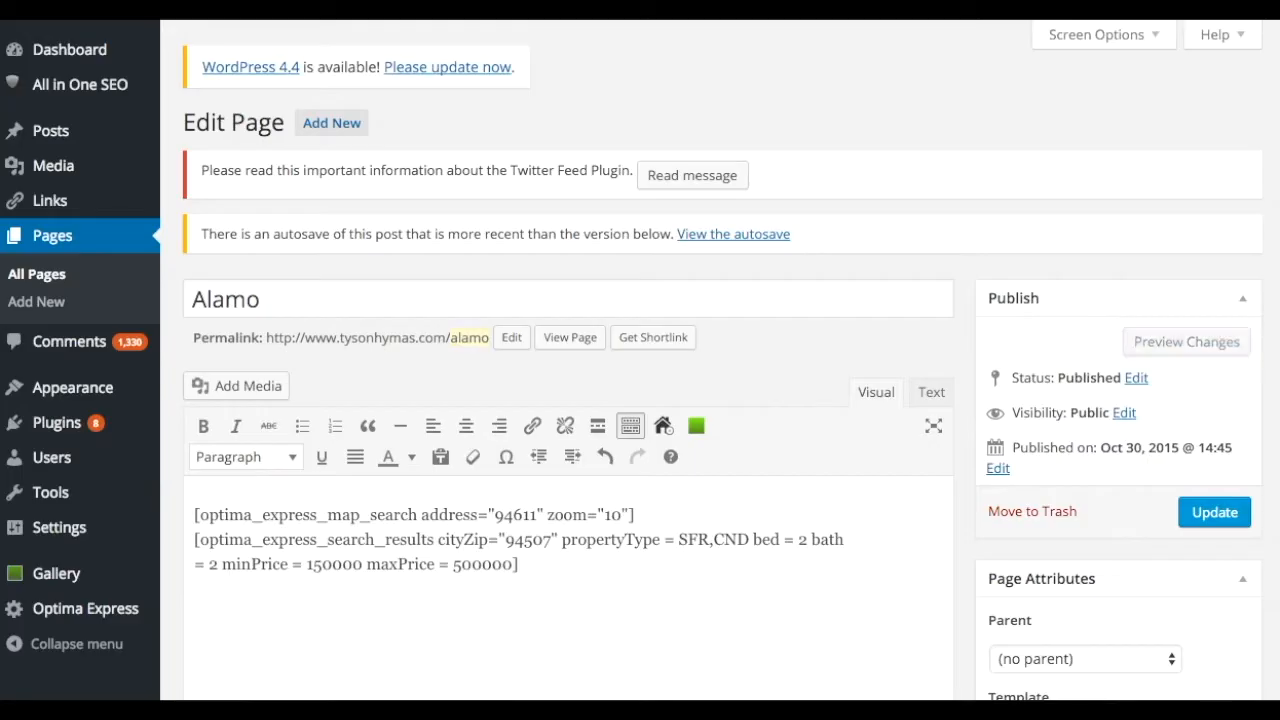
double_click(617, 515)
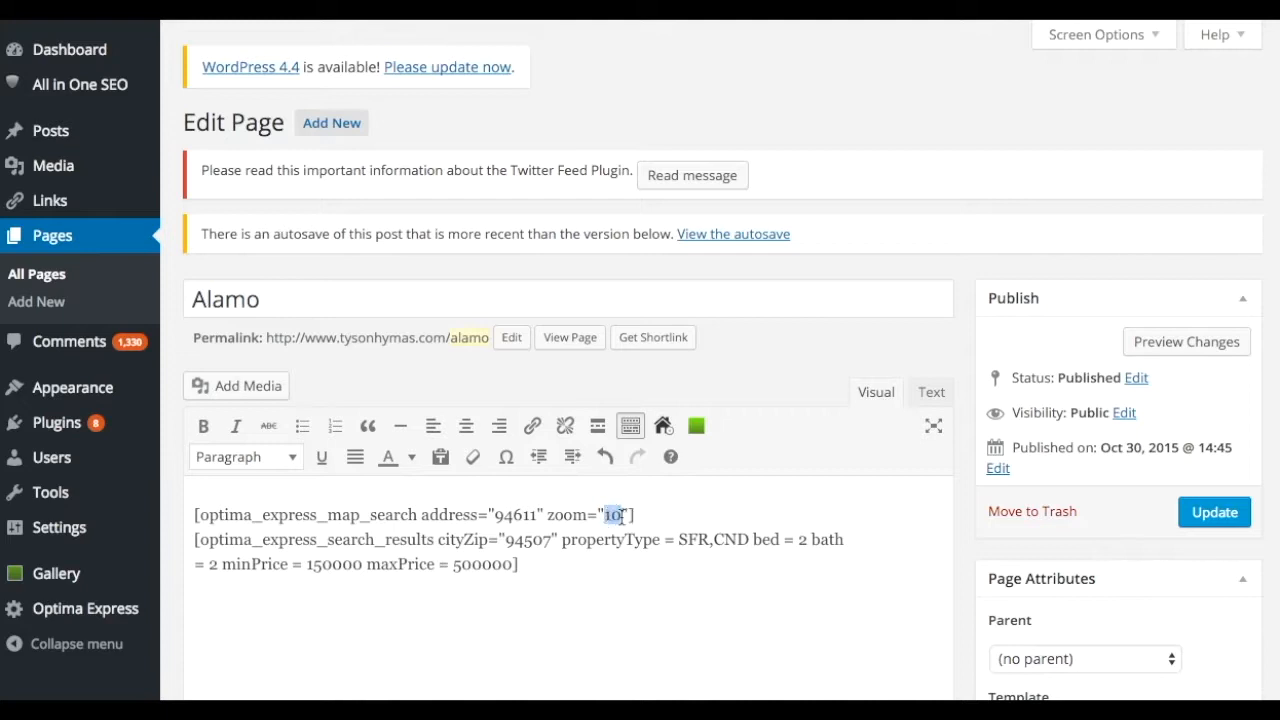
type("8")
left_click(1226, 516)
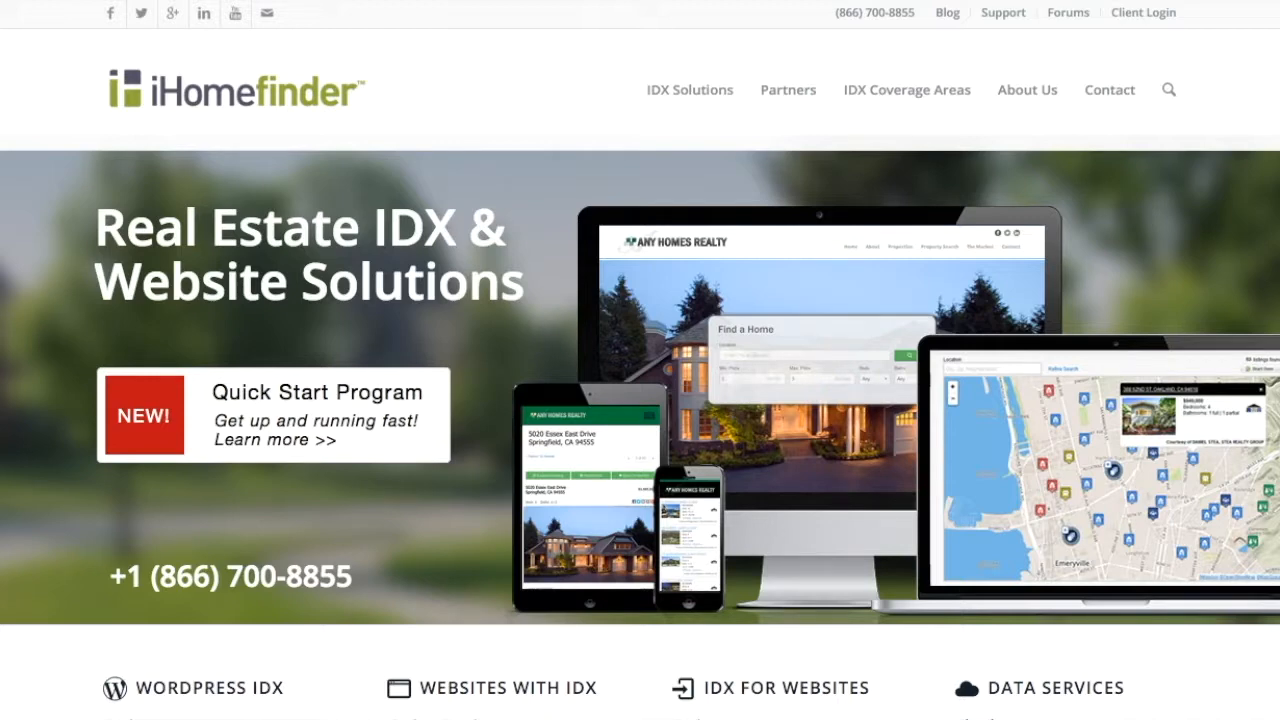
Step: Find the Interactive Map Search Shortcode article under Optima Express (Responsive) > Shortcodes and read its embed code
left_click(1002, 12)
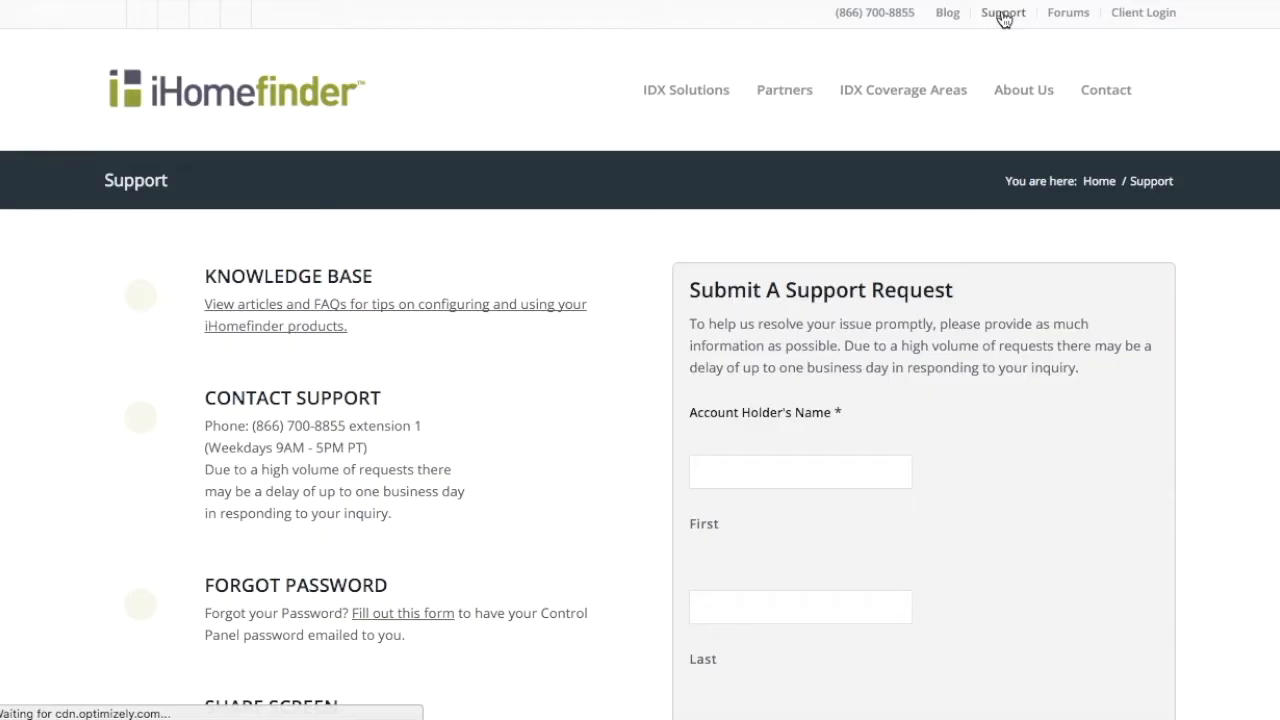
left_click(345, 280)
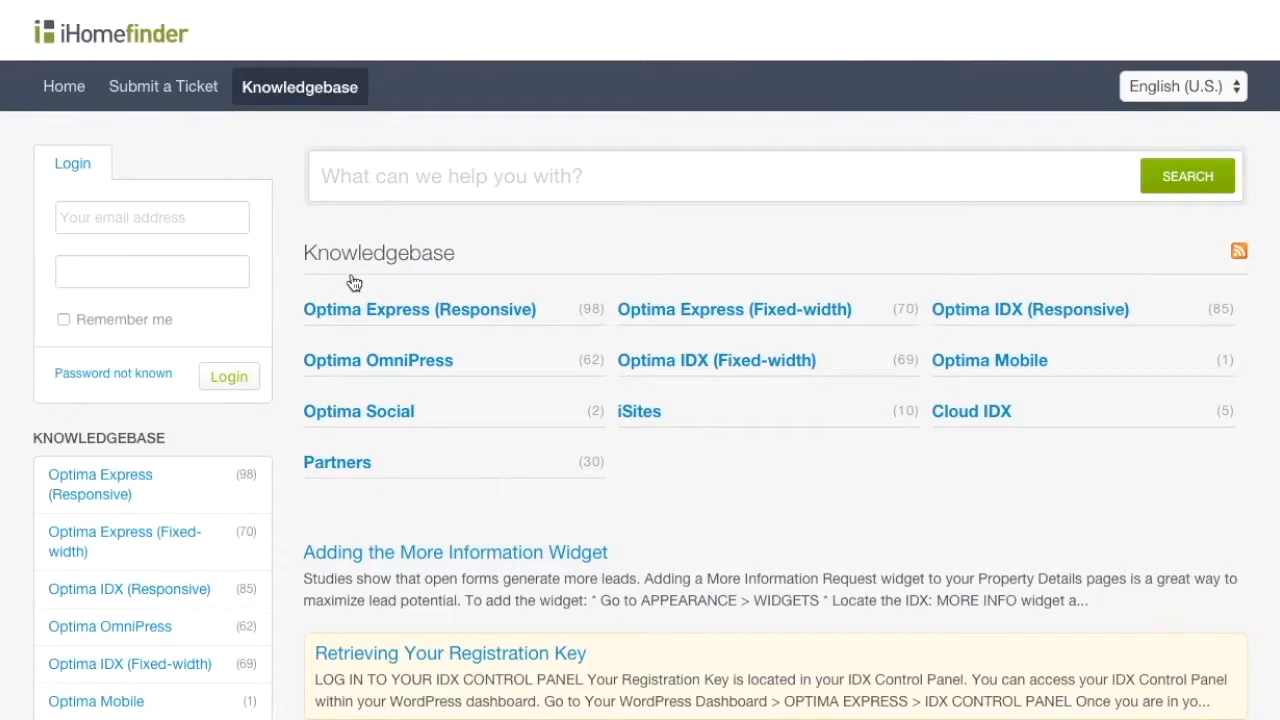
left_click(398, 312)
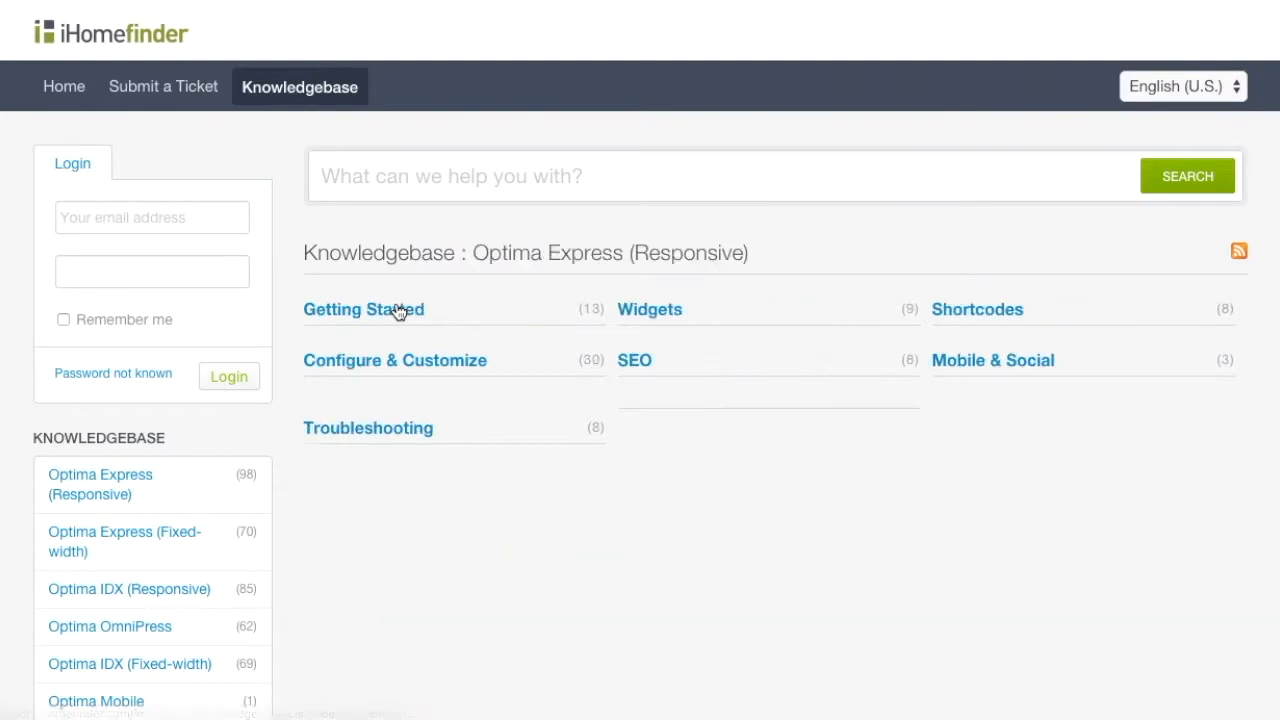
left_click(977, 311)
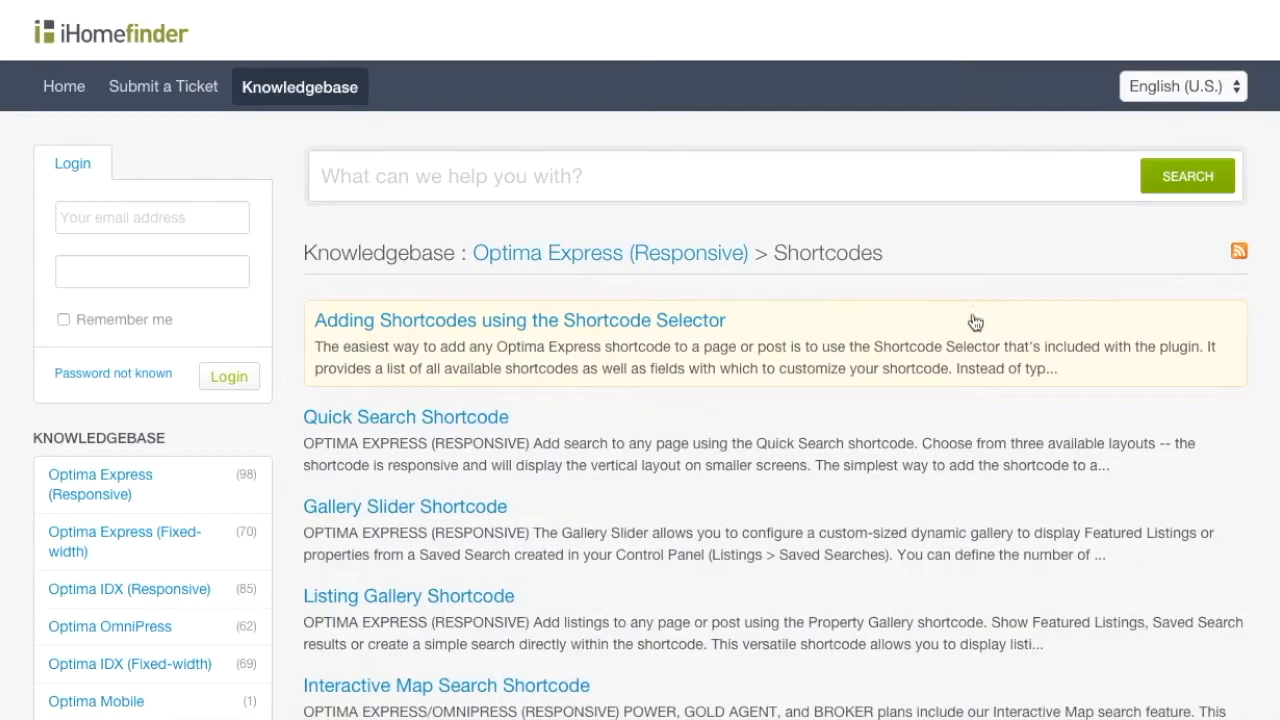
scroll(489, 582, "down", 2)
left_click(489, 582)
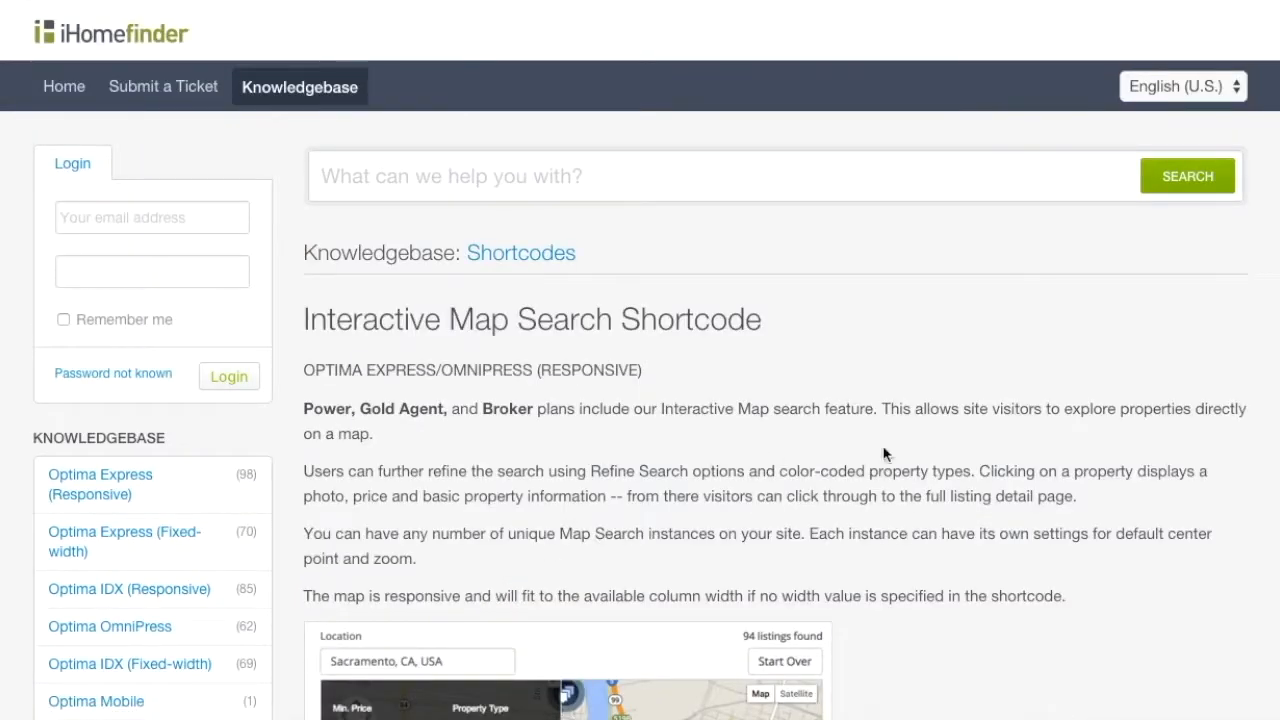
scroll(1010, 455, "down", 3)
scroll(1010, 455, "down", 4)
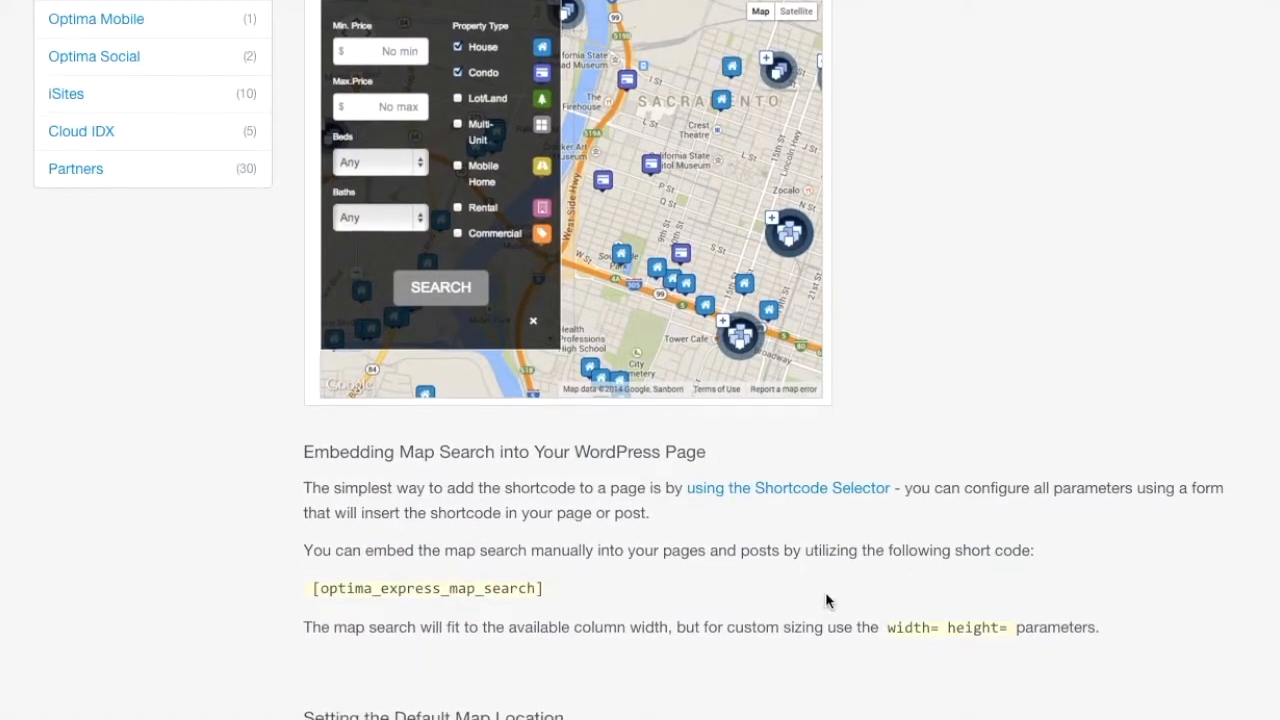
scroll(825, 592, "down", 1)
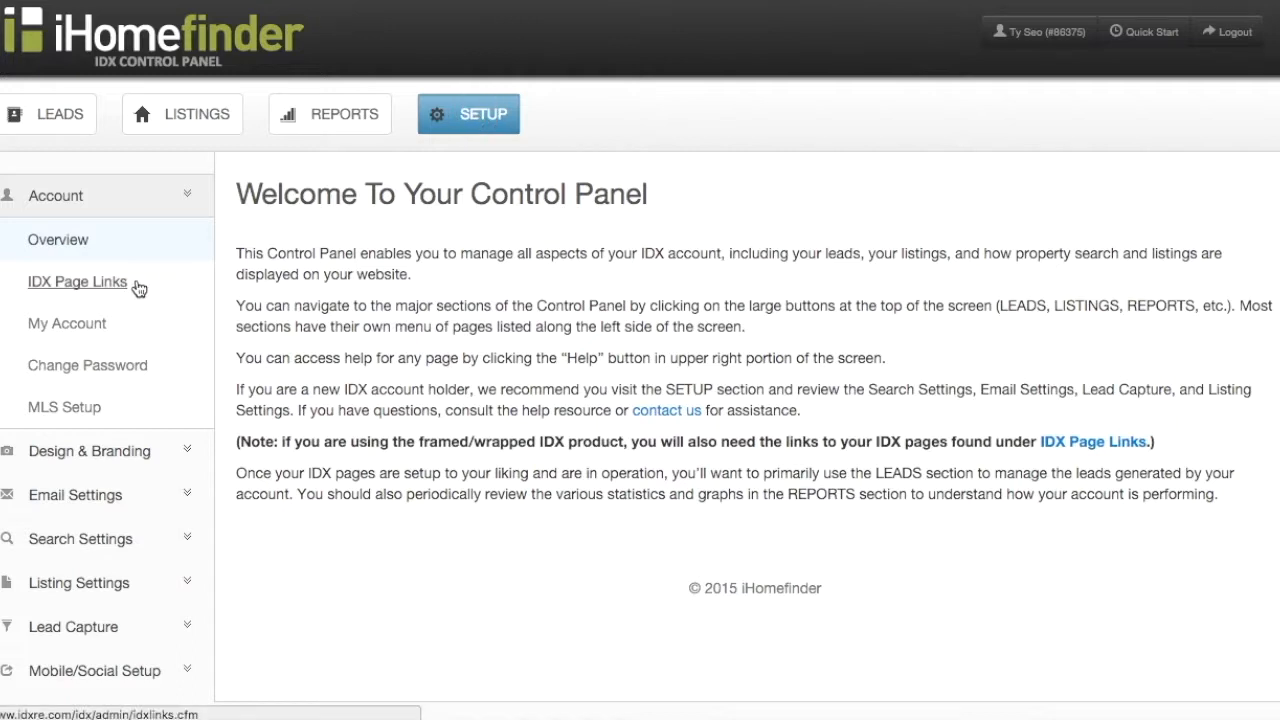
Step: Review the account's IDX page links, including the Map Search URL
left_click(112, 286)
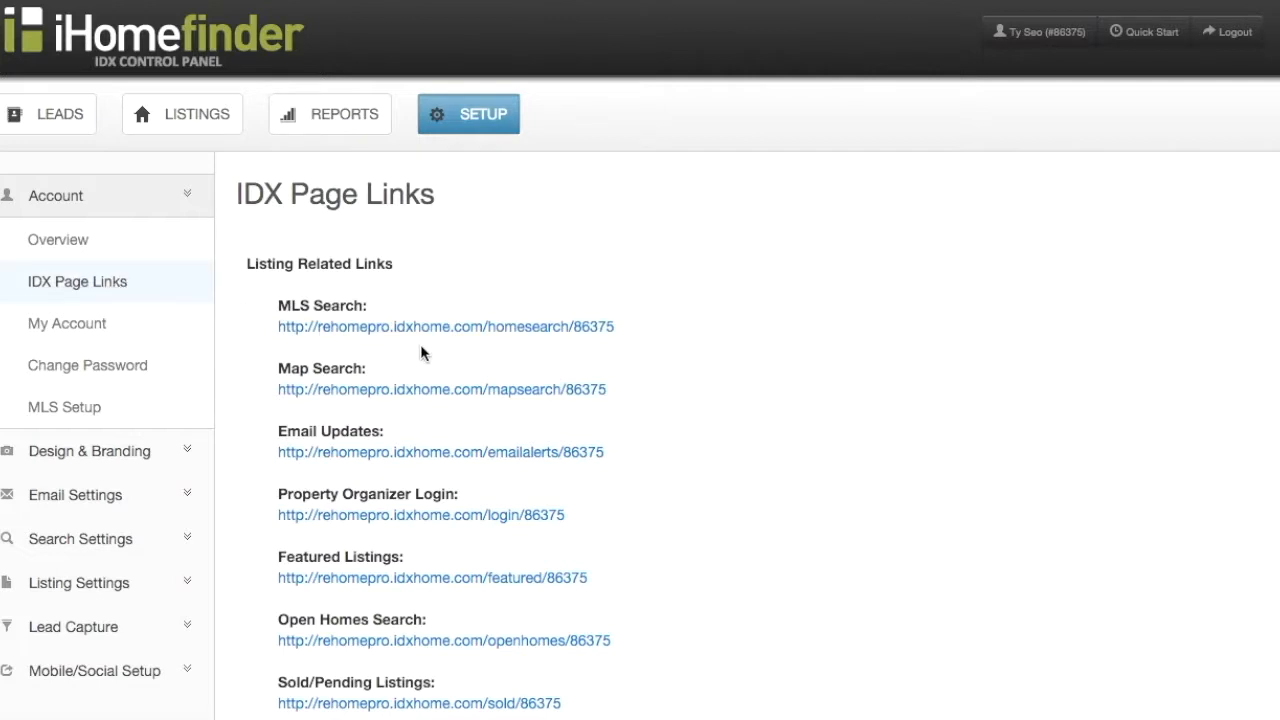
scroll(426, 351, "down", 1)
scroll(424, 350, "down", 3)
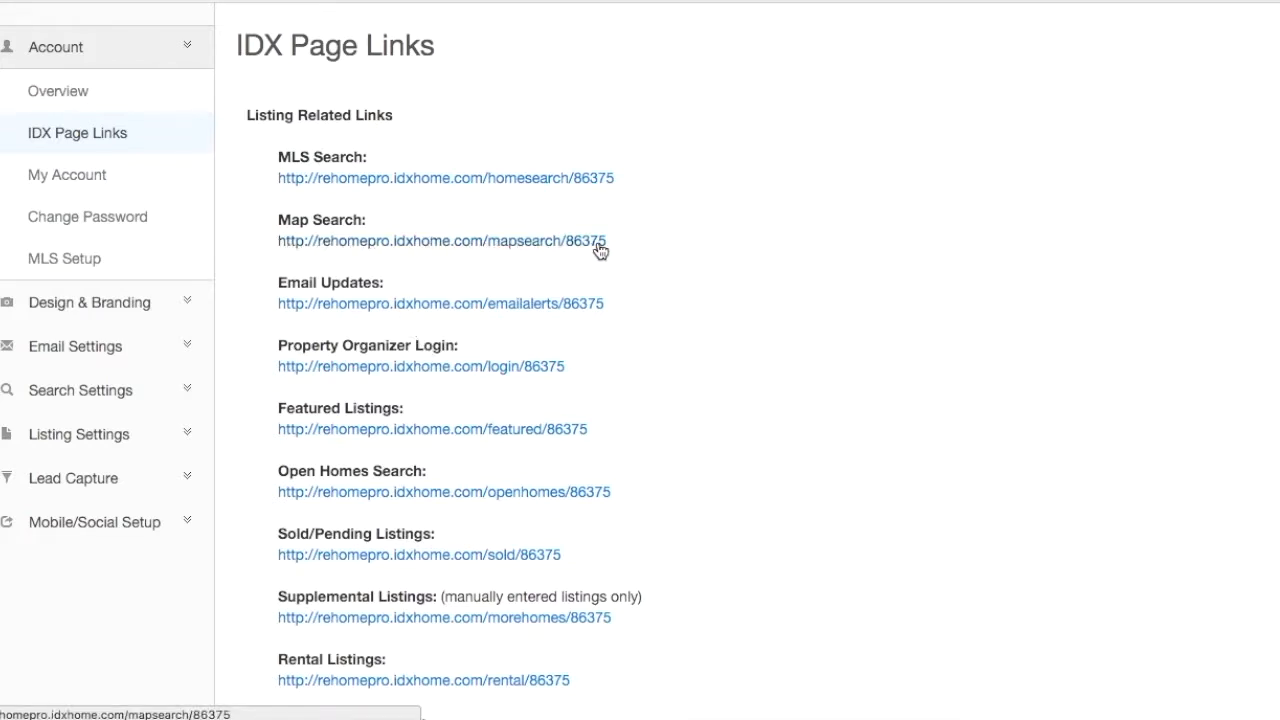
scroll(607, 248, "up", 3)
Step: Return to Setup and open the Search Settings > Map Search page
left_click(481, 131)
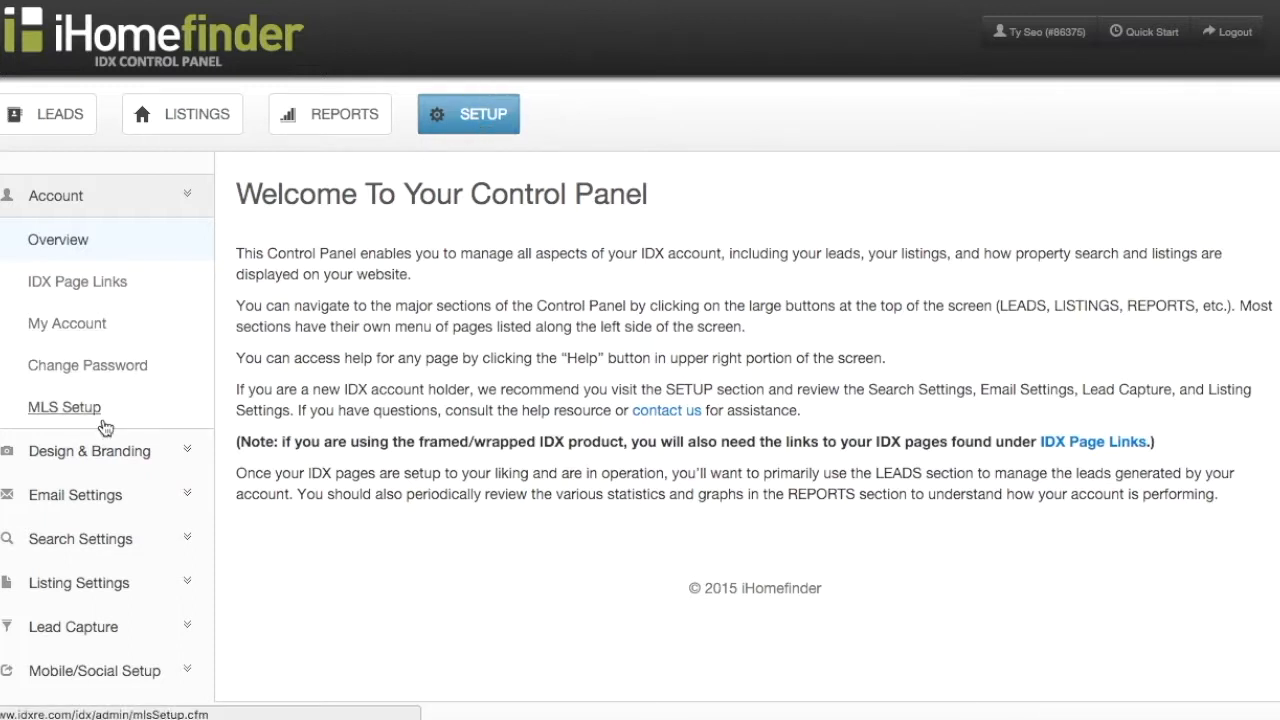
left_click(85, 556)
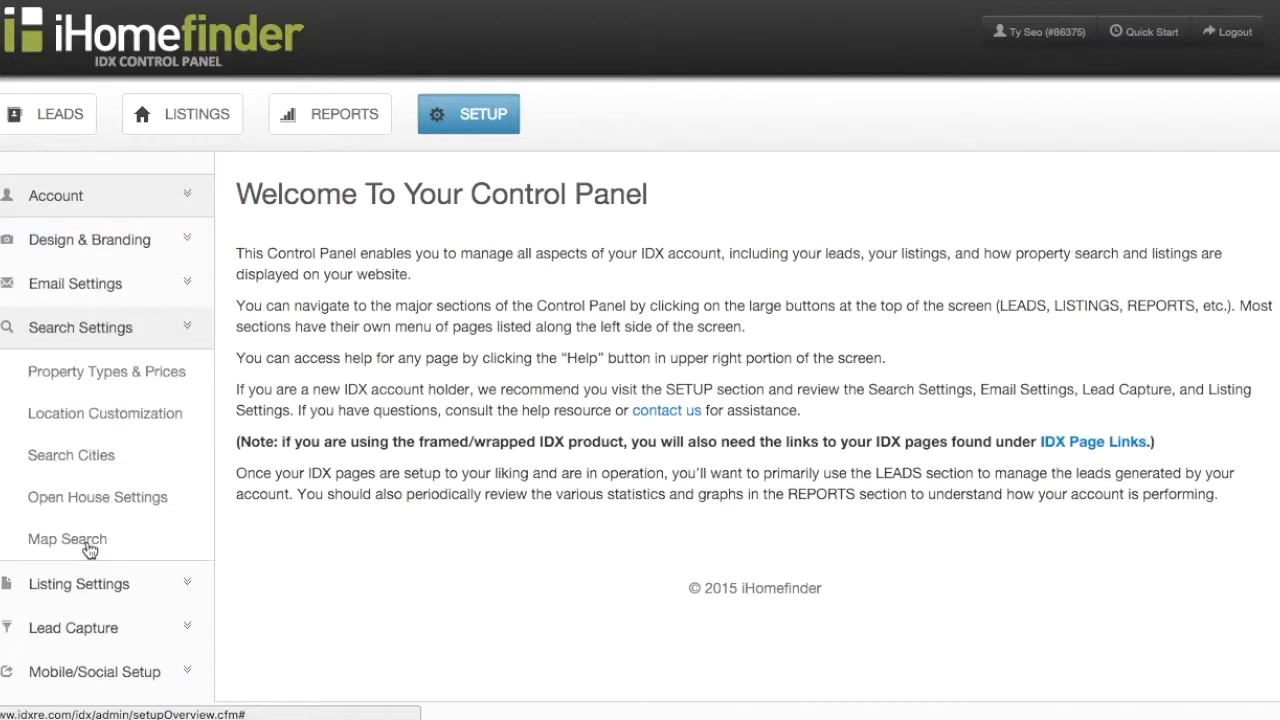
left_click(88, 546)
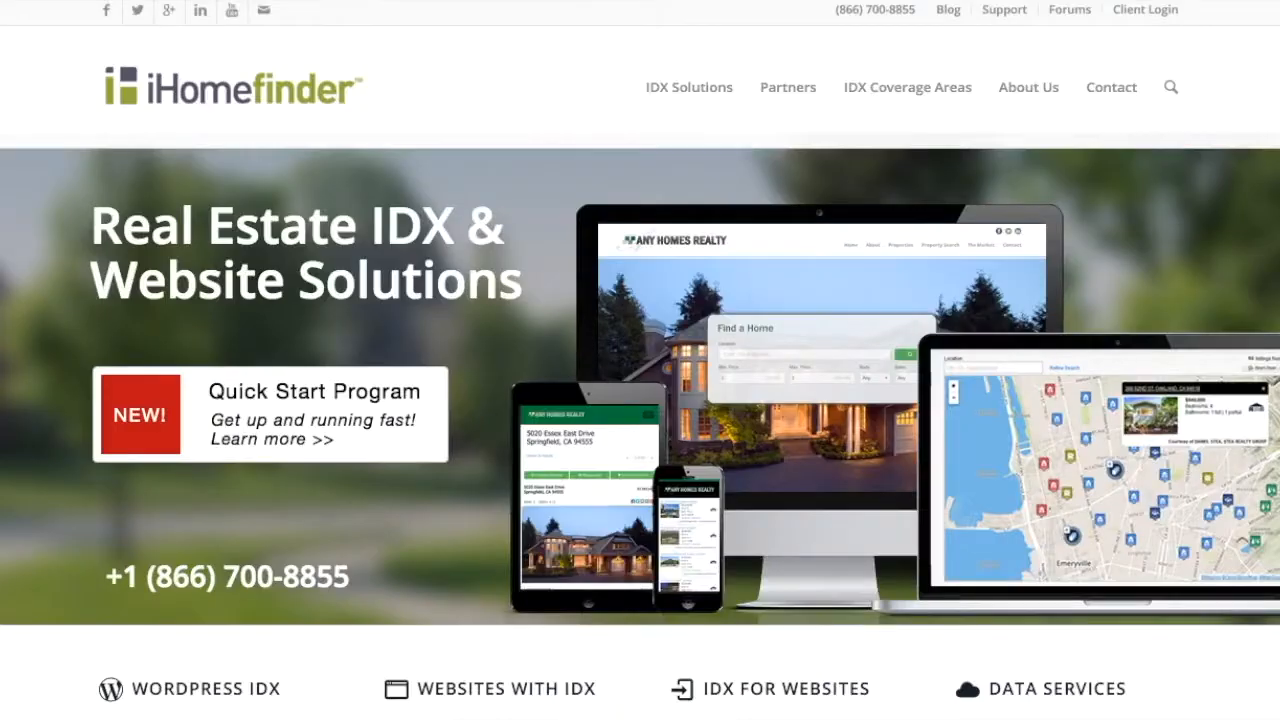
Step: Find the Map Search Page & Widget - OIDX Responsive article under JavaScript Widgets and scroll through its embed code
left_click(1012, 17)
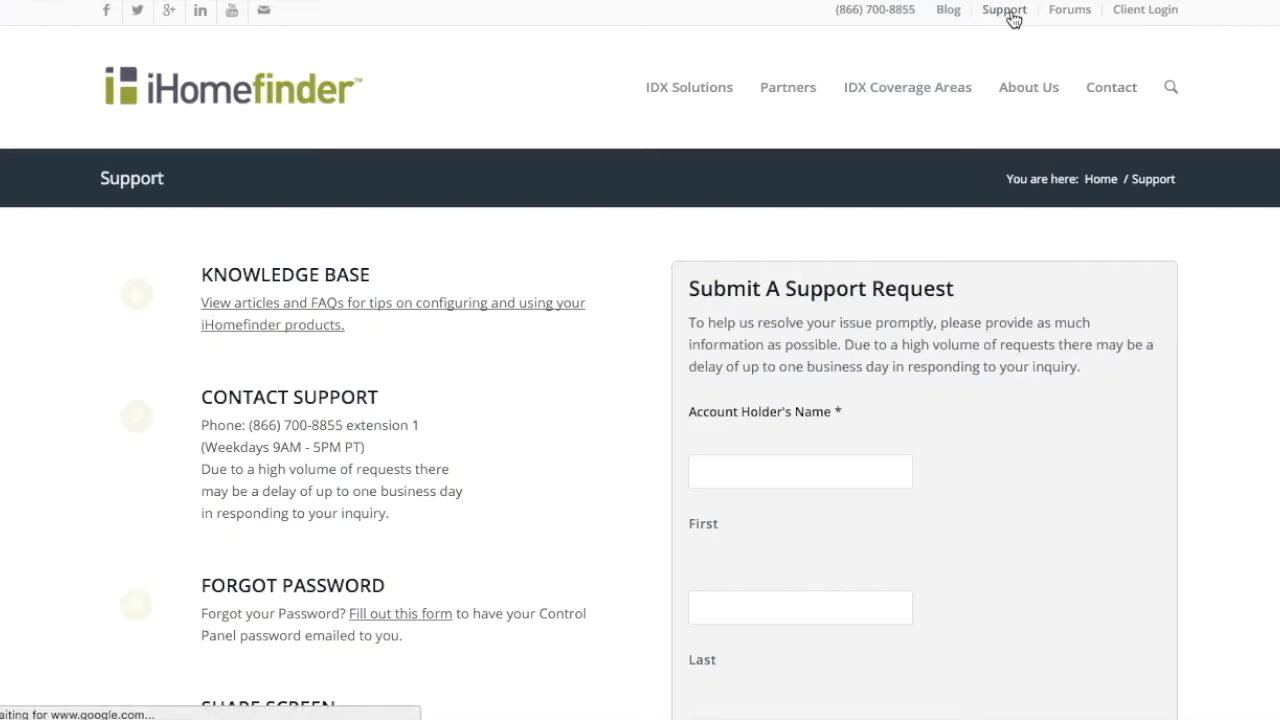
left_click(335, 276)
left_click(978, 312)
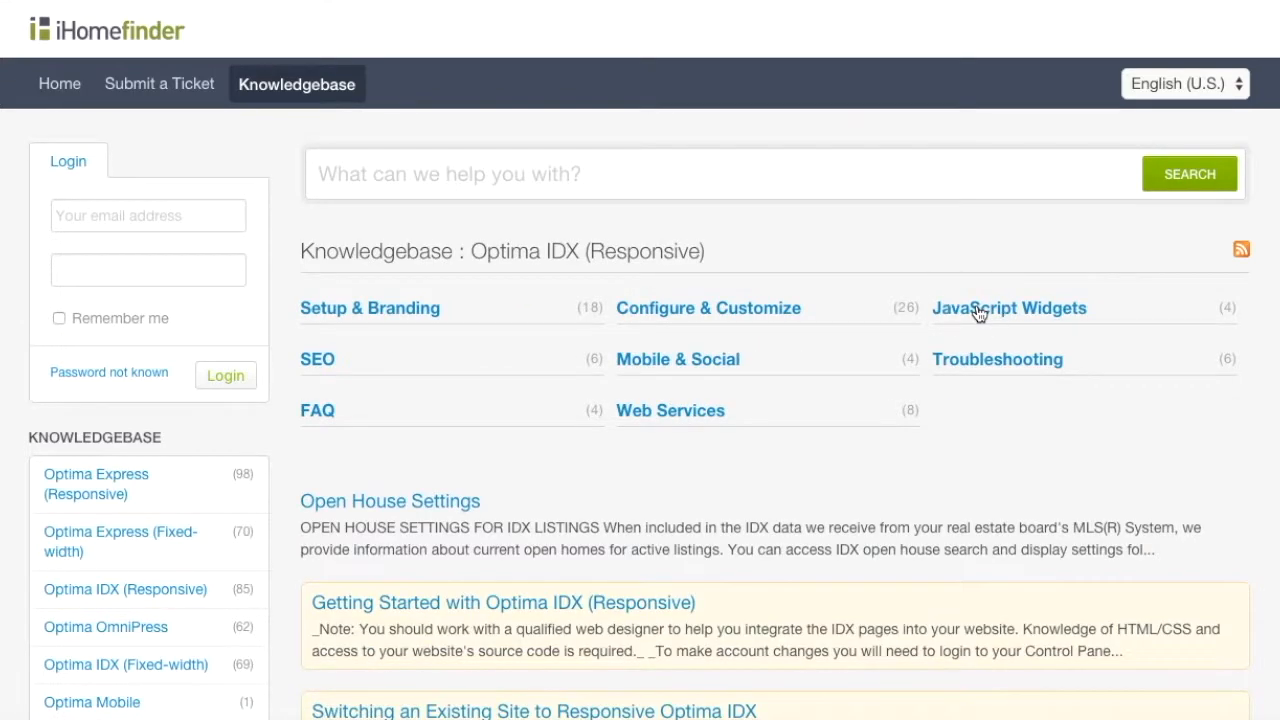
left_click(978, 312)
left_click(581, 588)
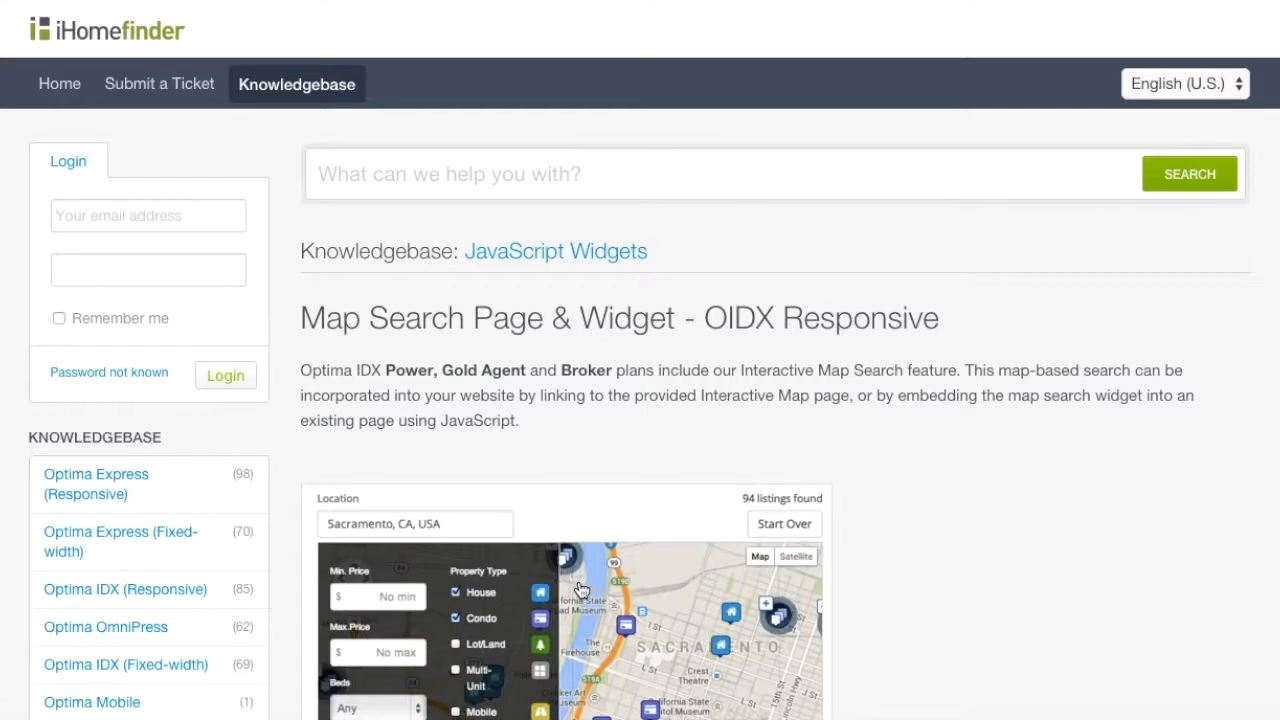
scroll(989, 513, "down", 3)
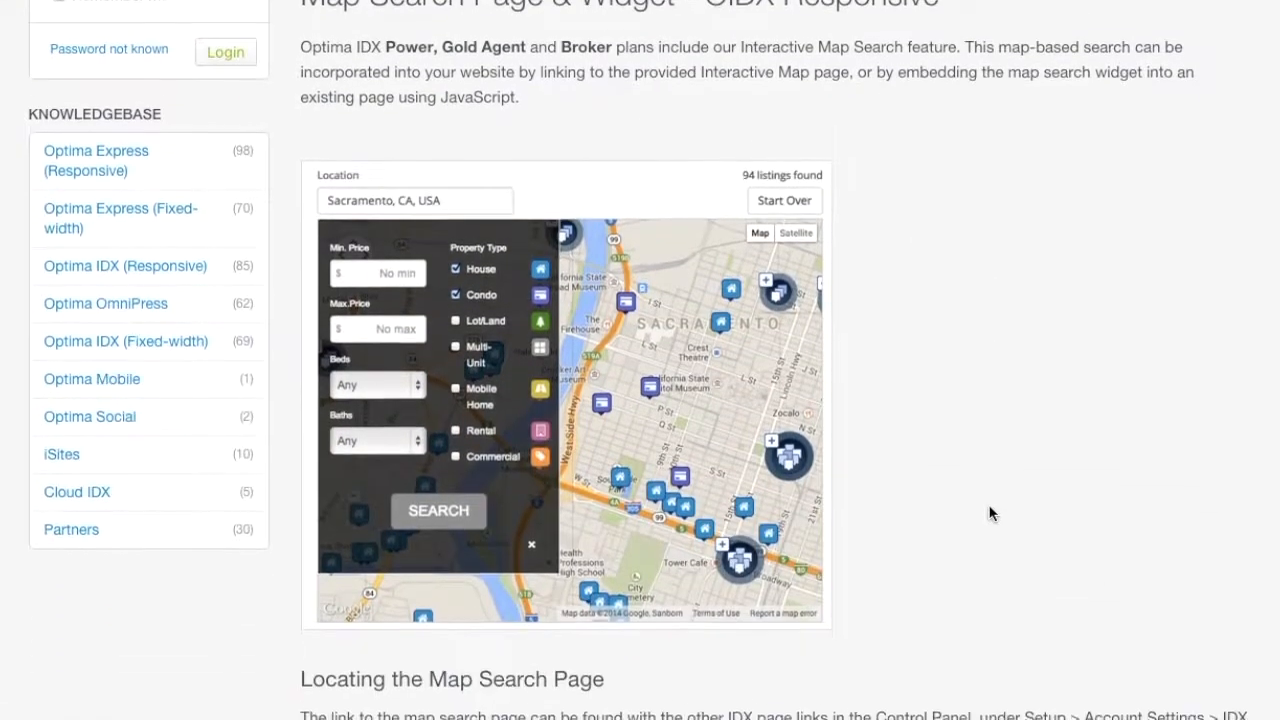
scroll(989, 513, "down", 5)
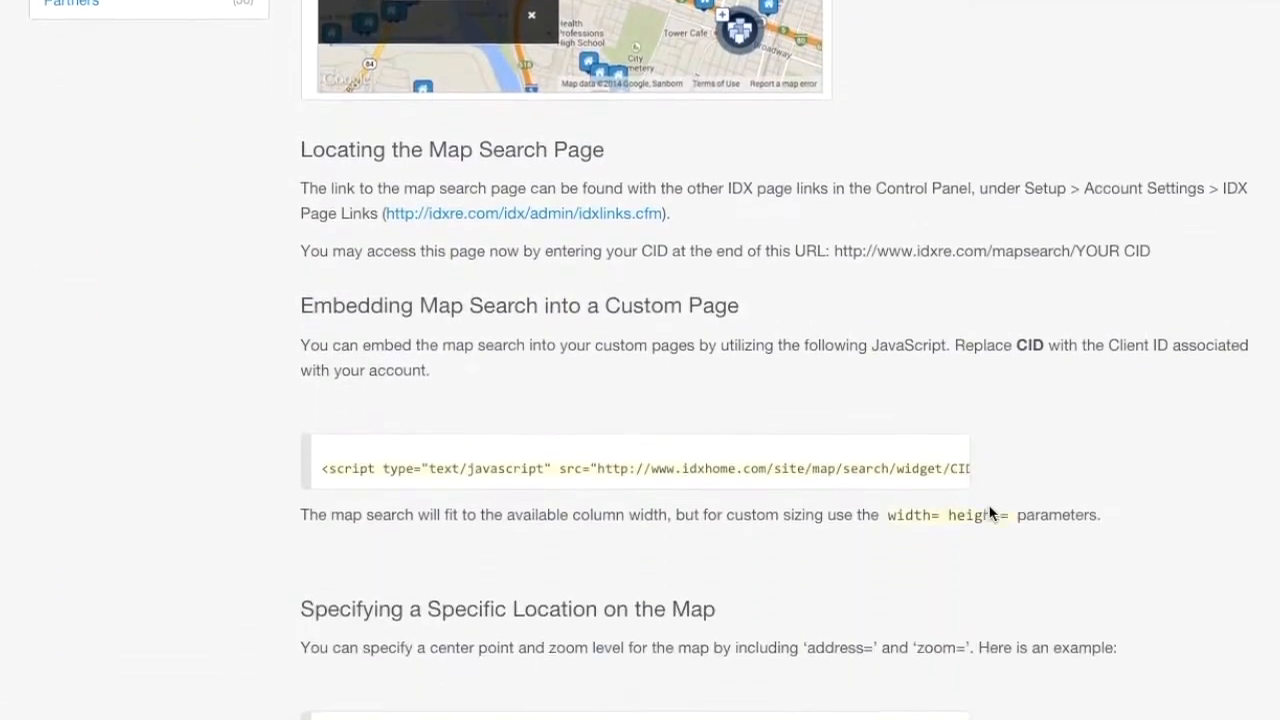
scroll(989, 513, "up", 3)
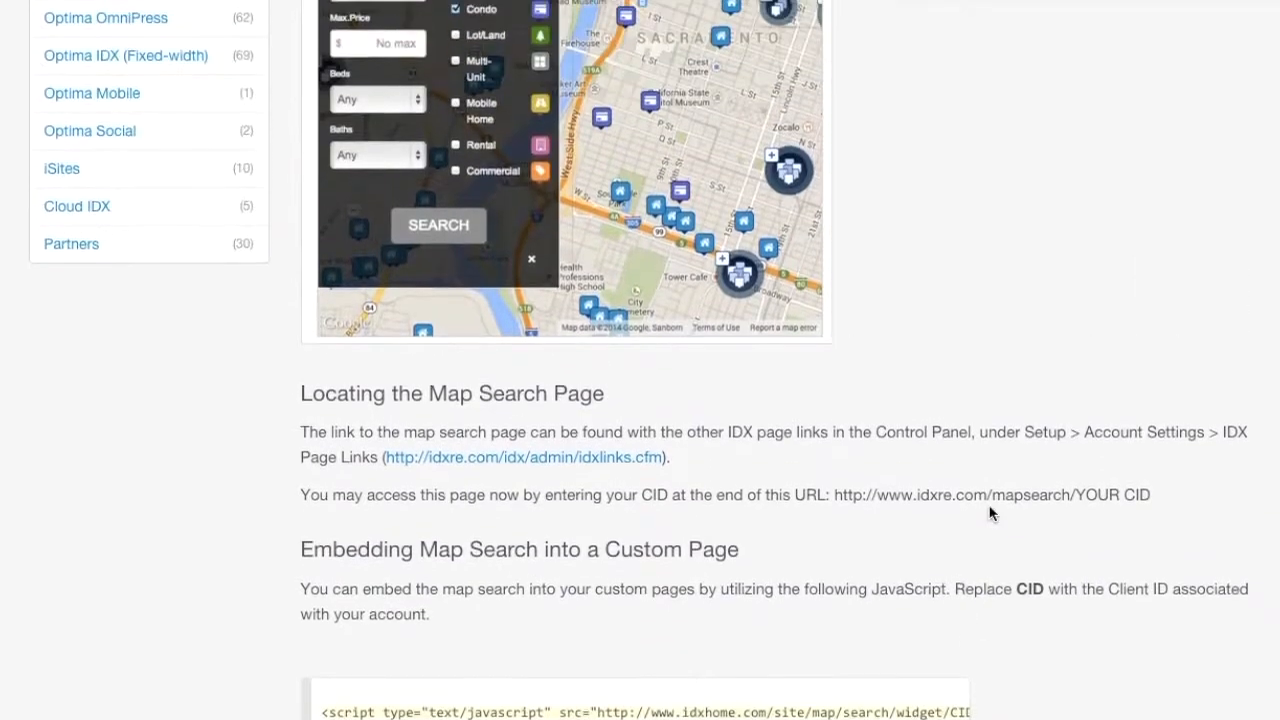
scroll(989, 513, "up", 5)
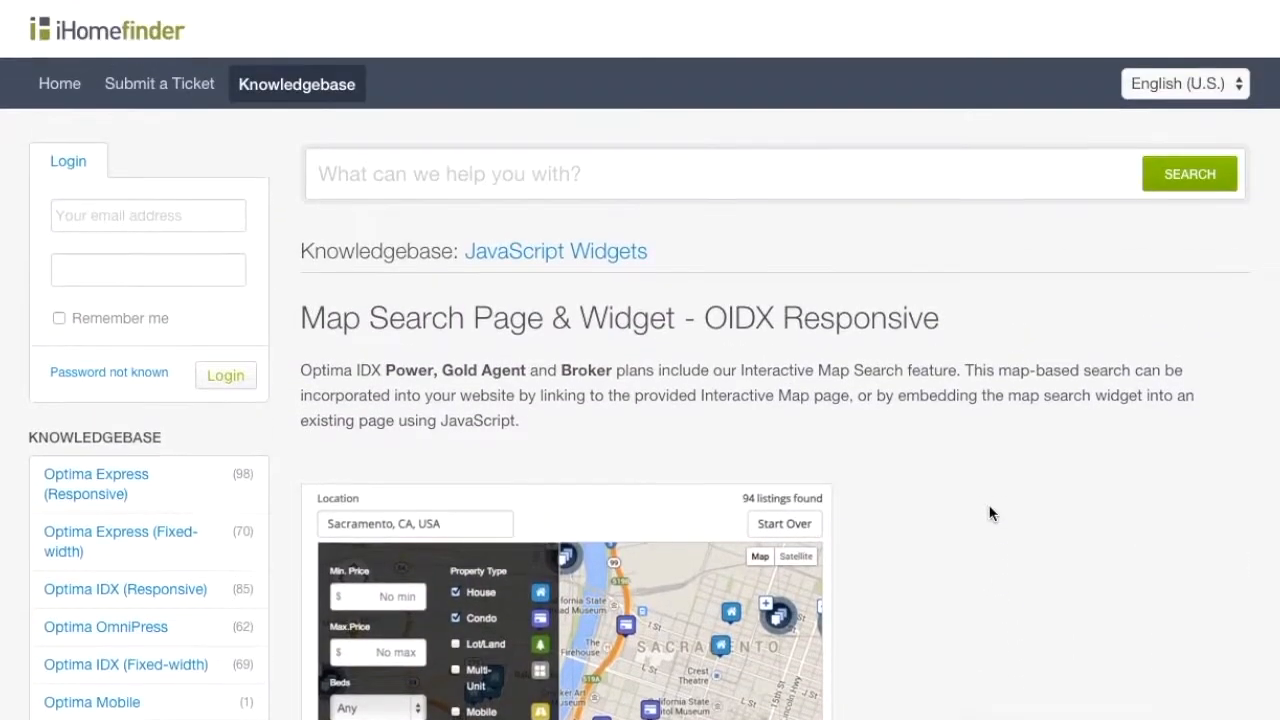